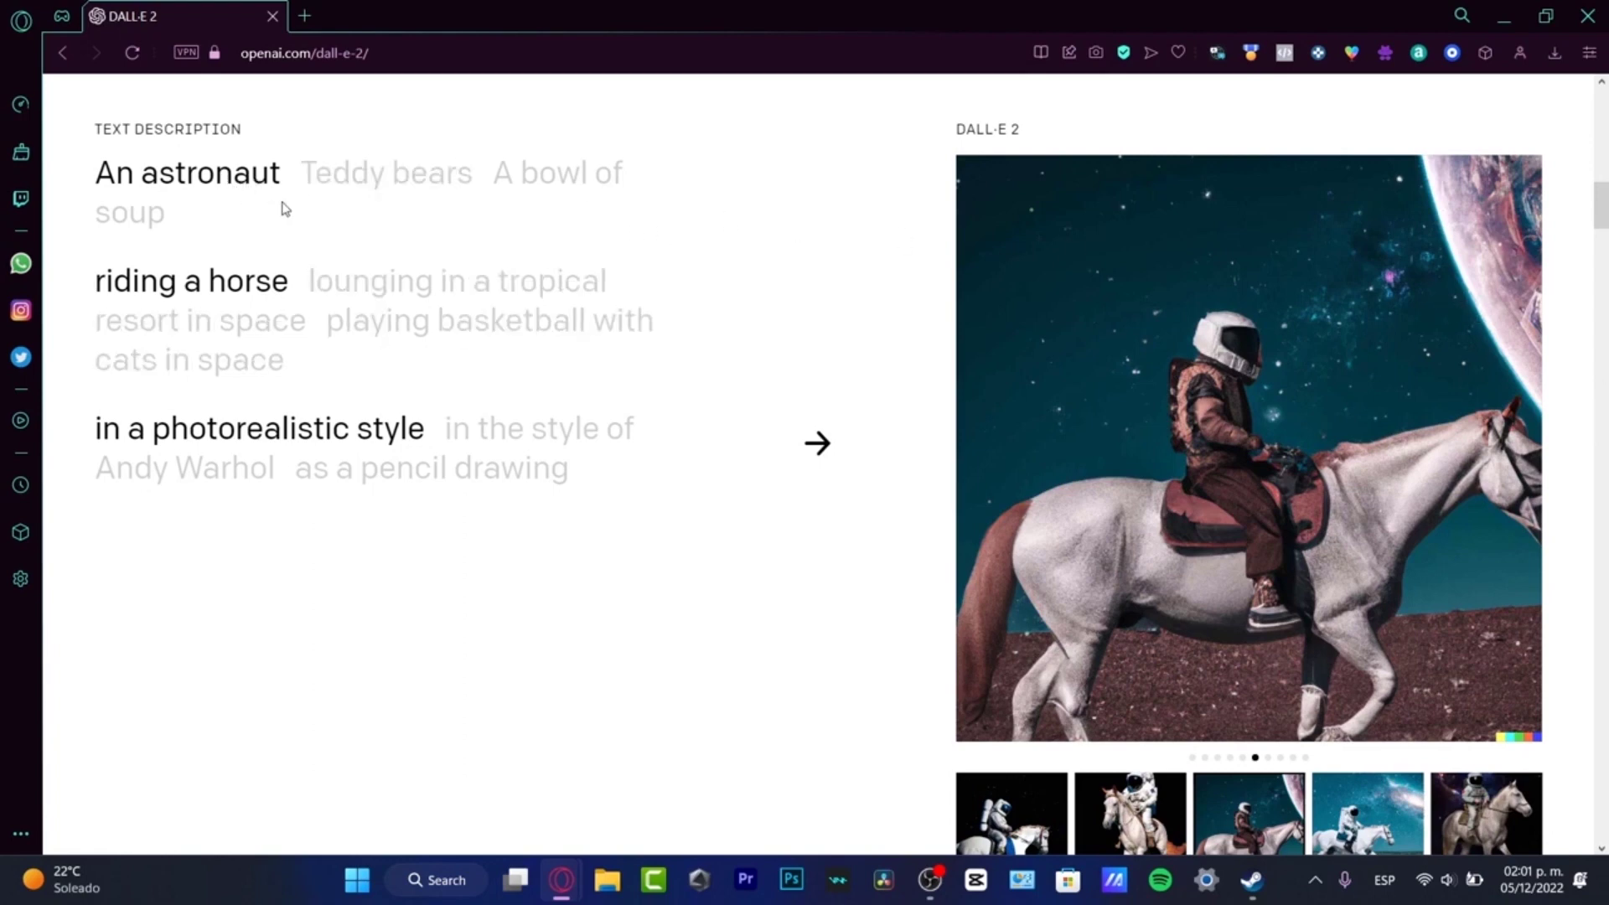
Build the demo 'a bowl of soup as a planet in the universe as digital art' and browse results
left_click(577, 189)
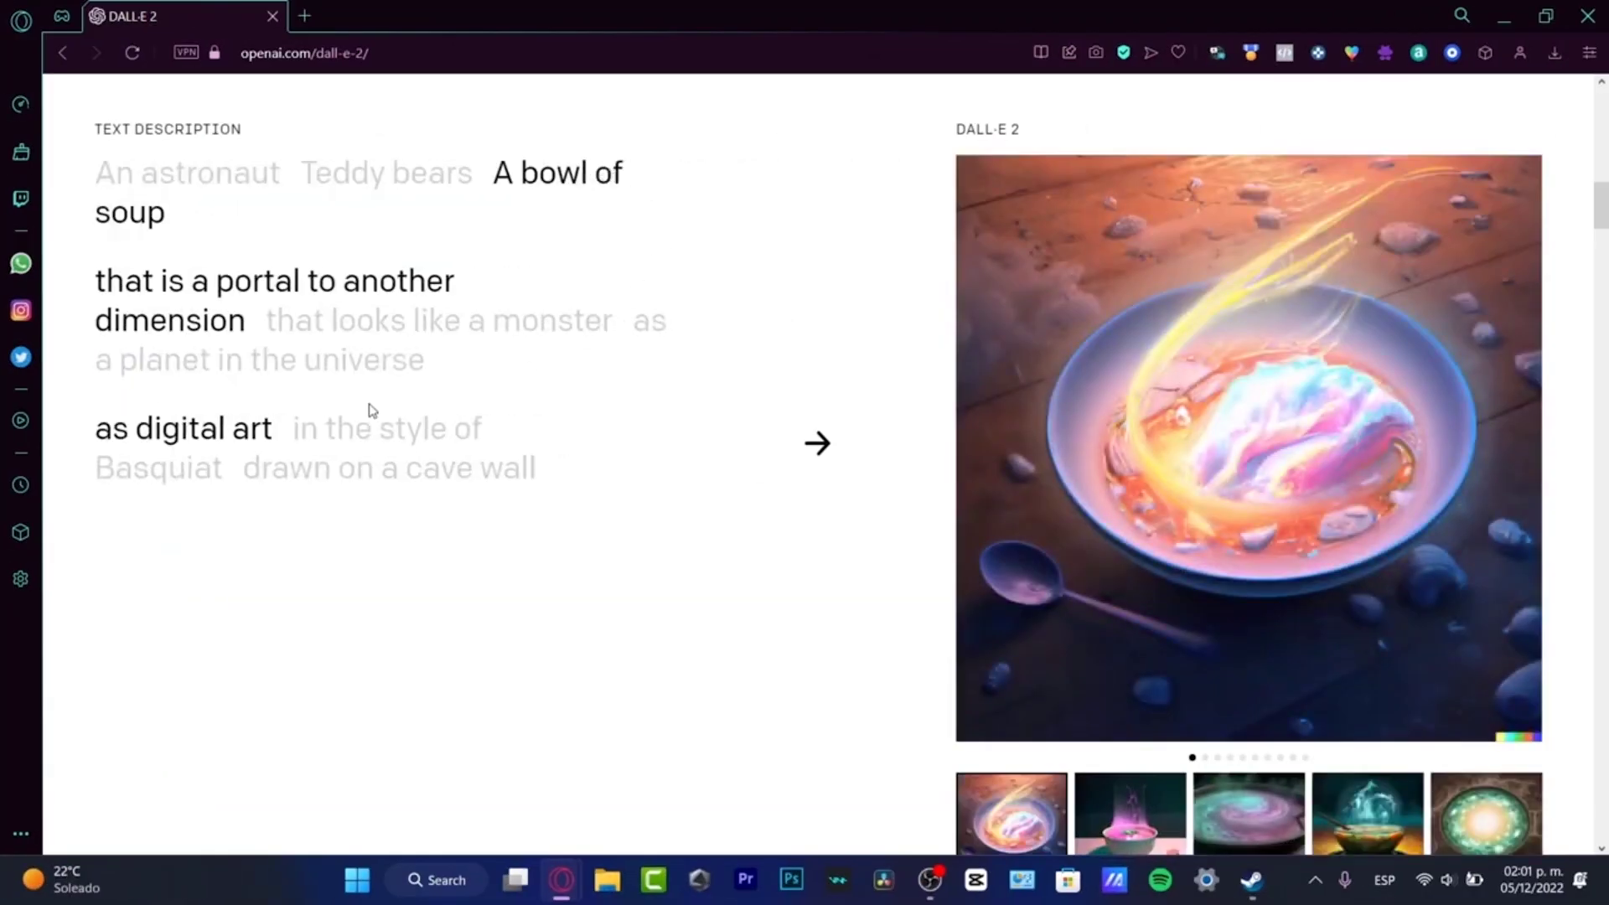
left_click(330, 369)
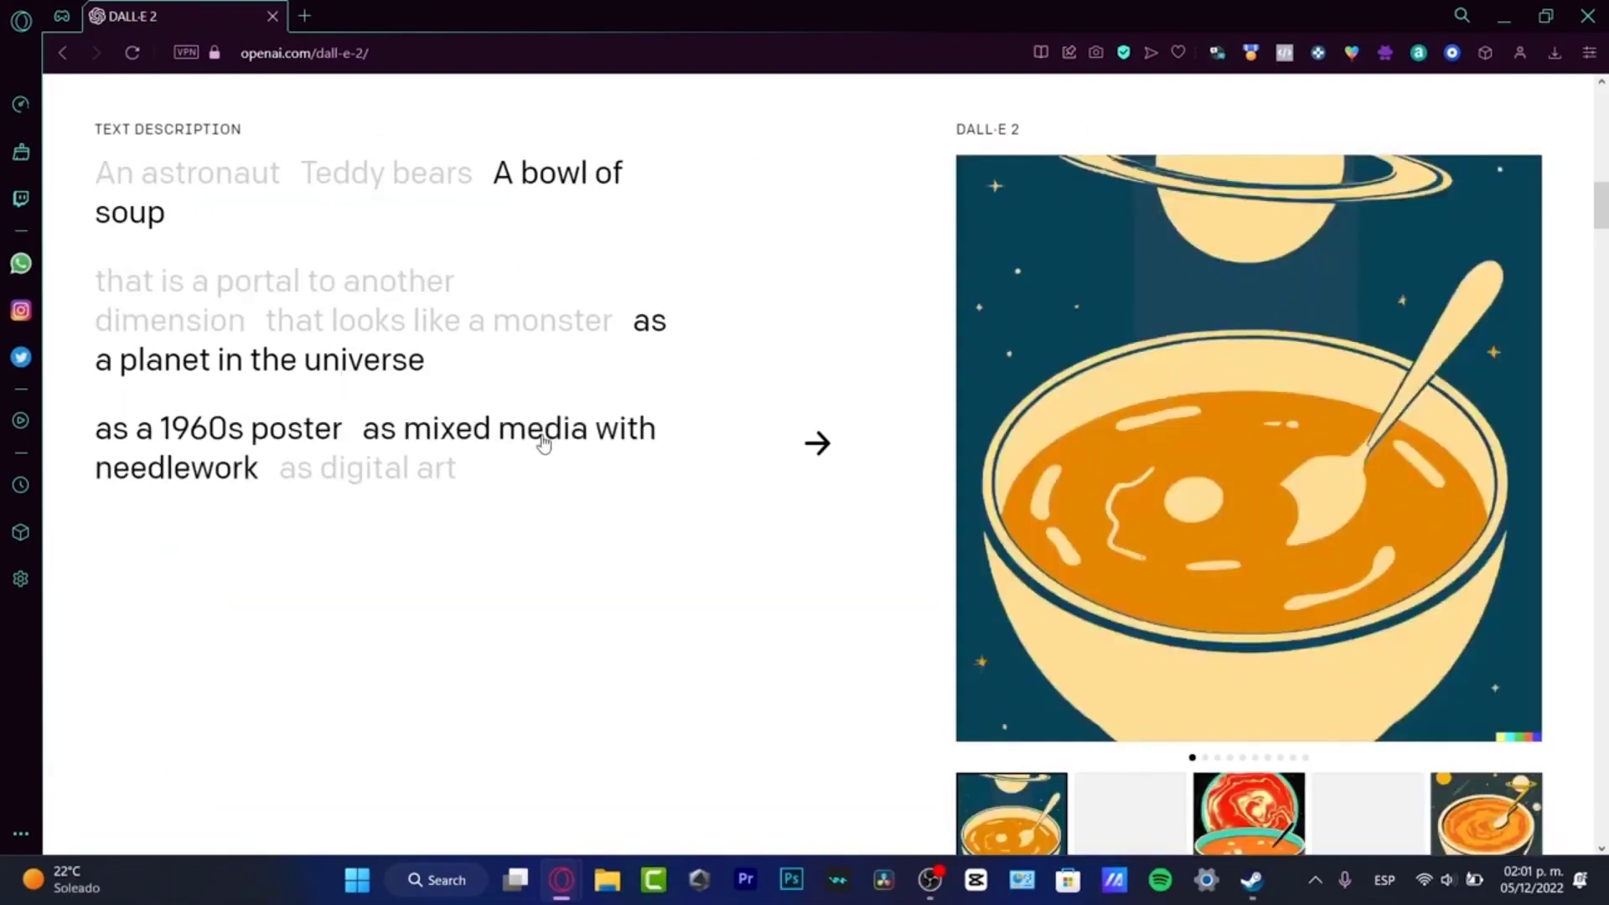
left_click(417, 496)
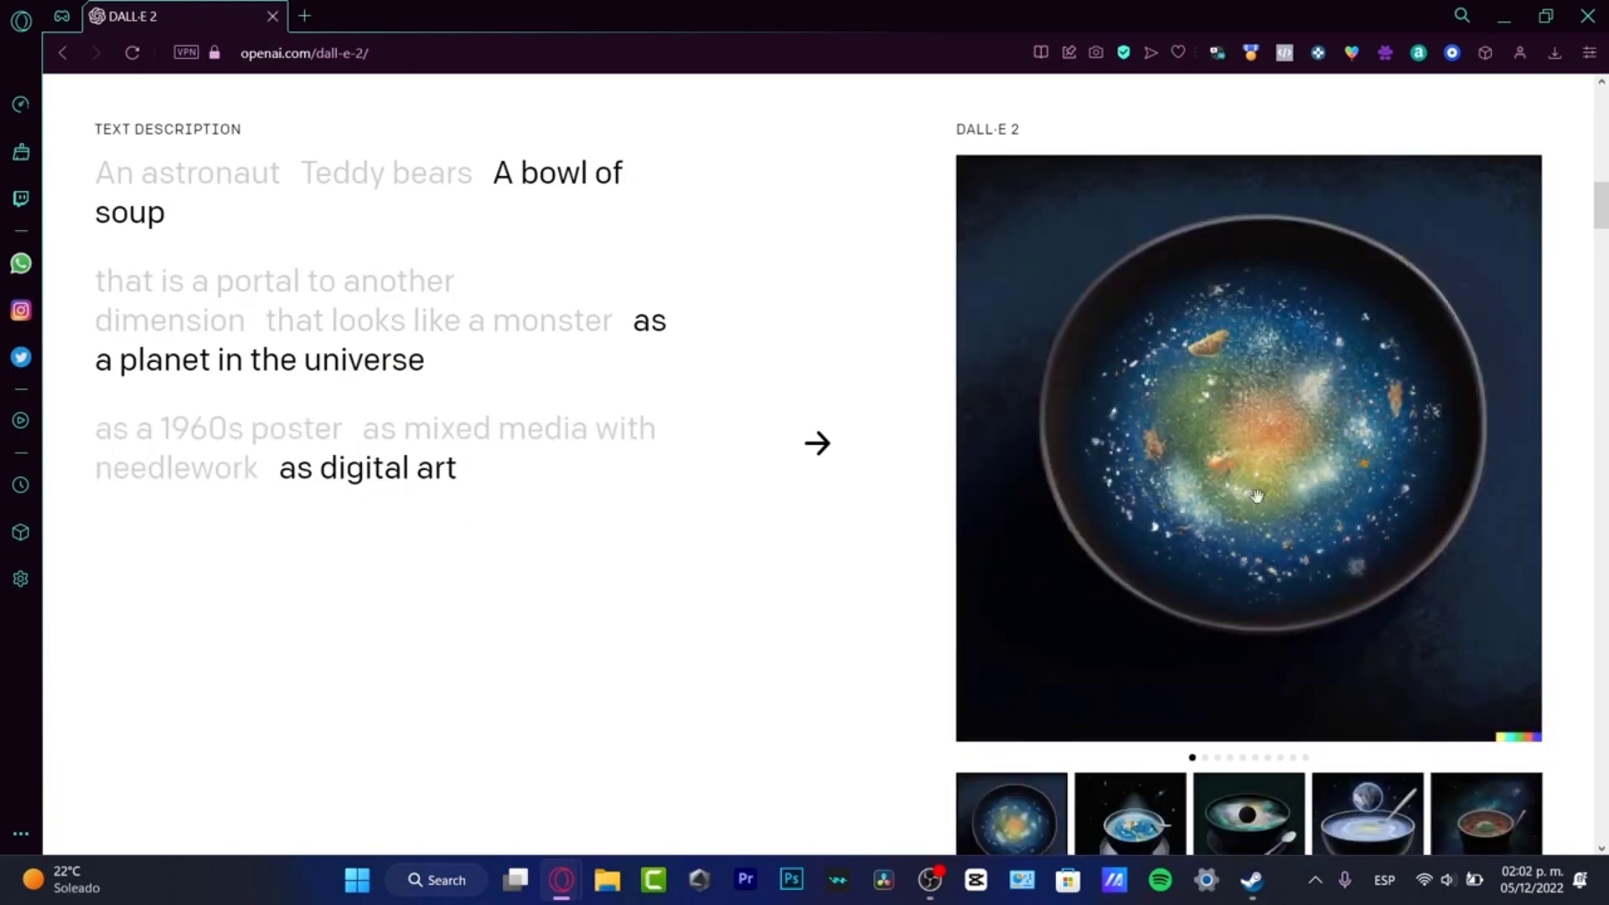
left_click(1531, 470)
scroll(764, 586, "down", 10)
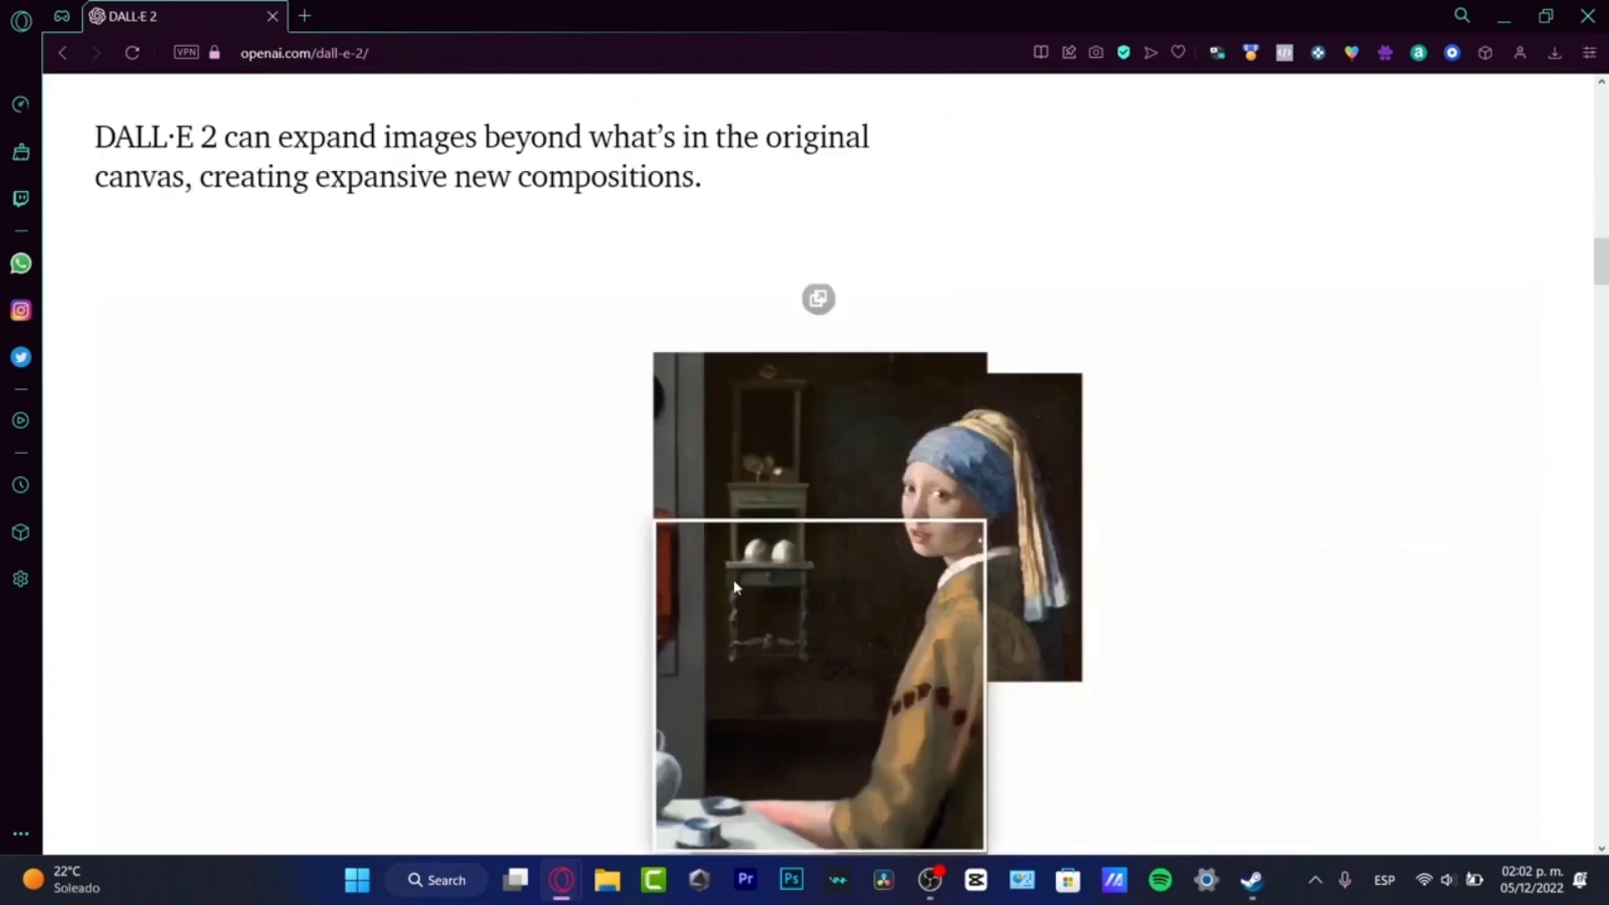
scroll(736, 587, "down", 3)
scroll(735, 587, "down", 3)
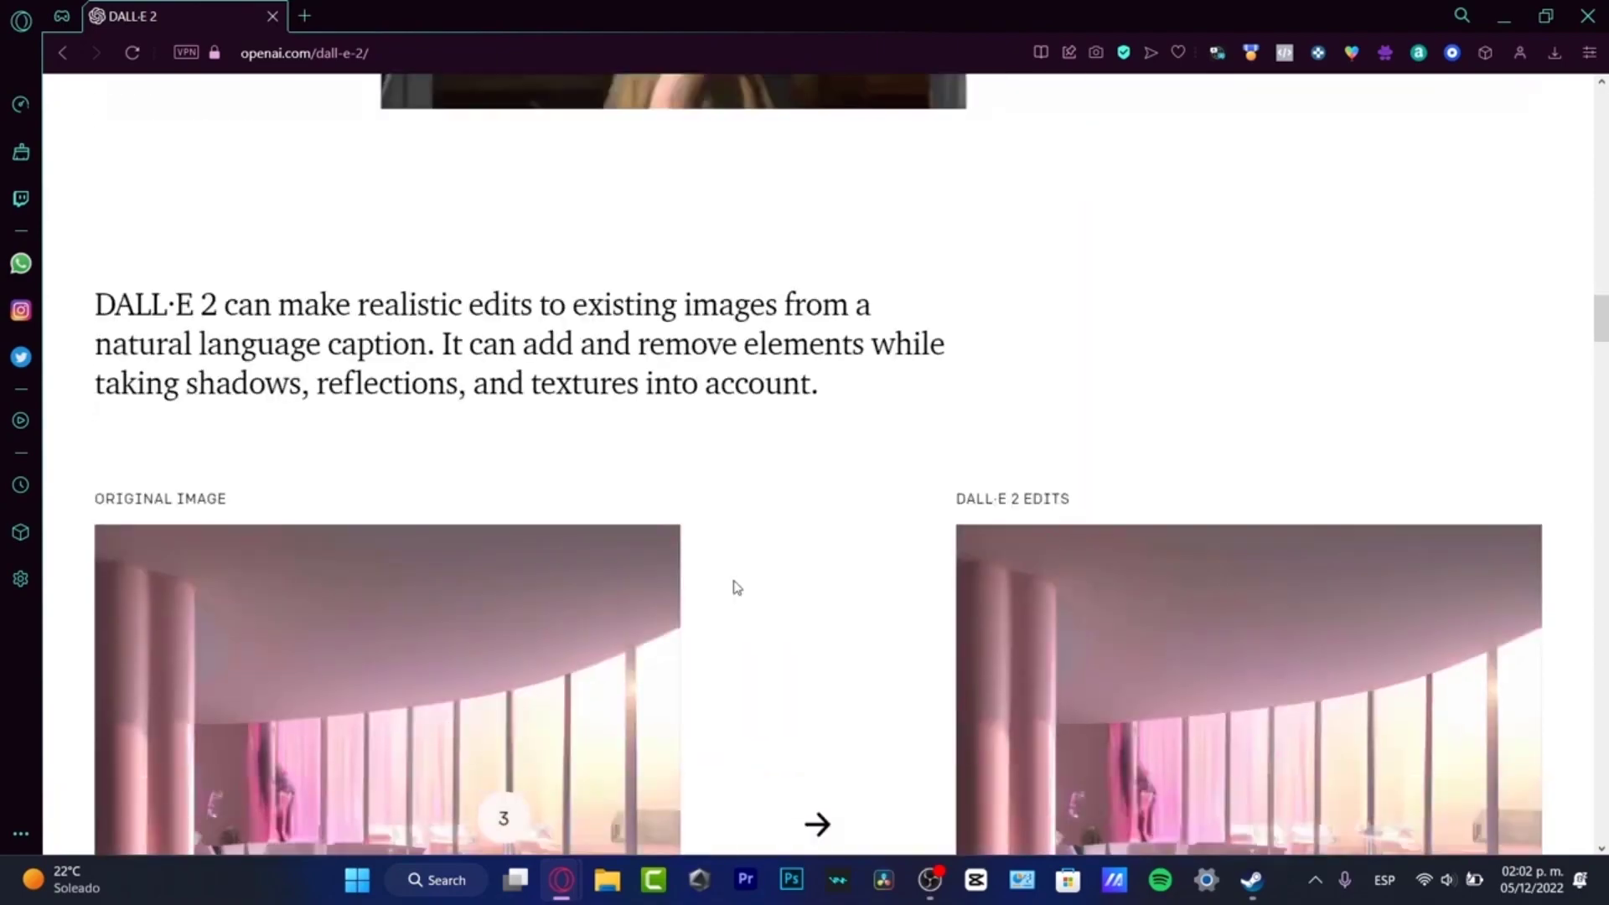
scroll(735, 588, "up", 4)
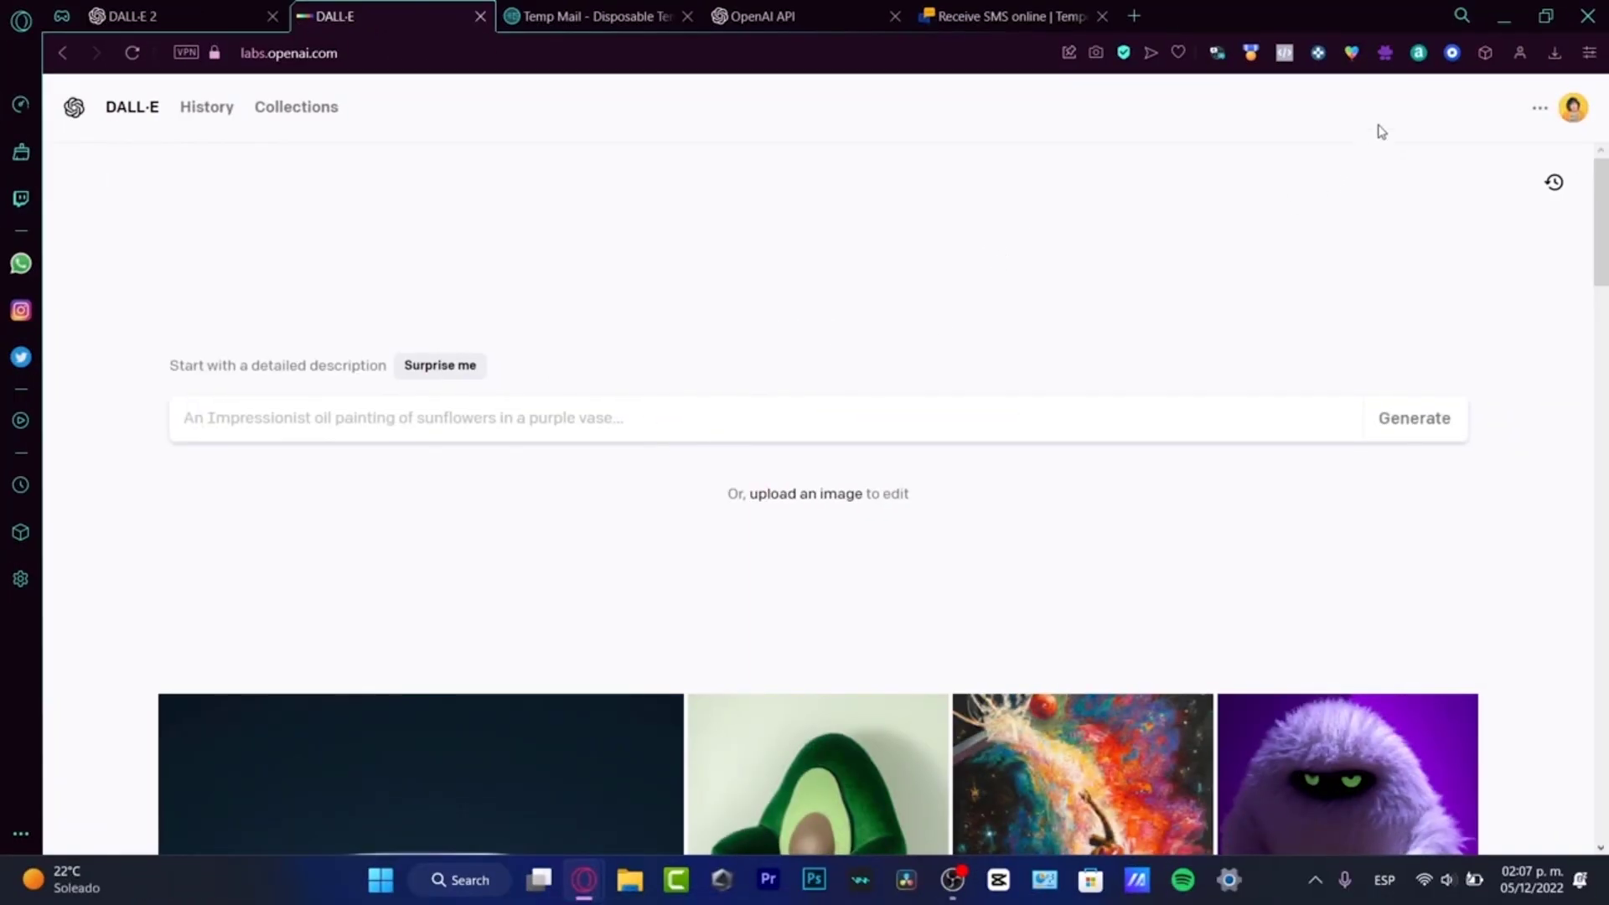
Check the account's remaining credits and buying options, then start a new image description
left_click(1551, 117)
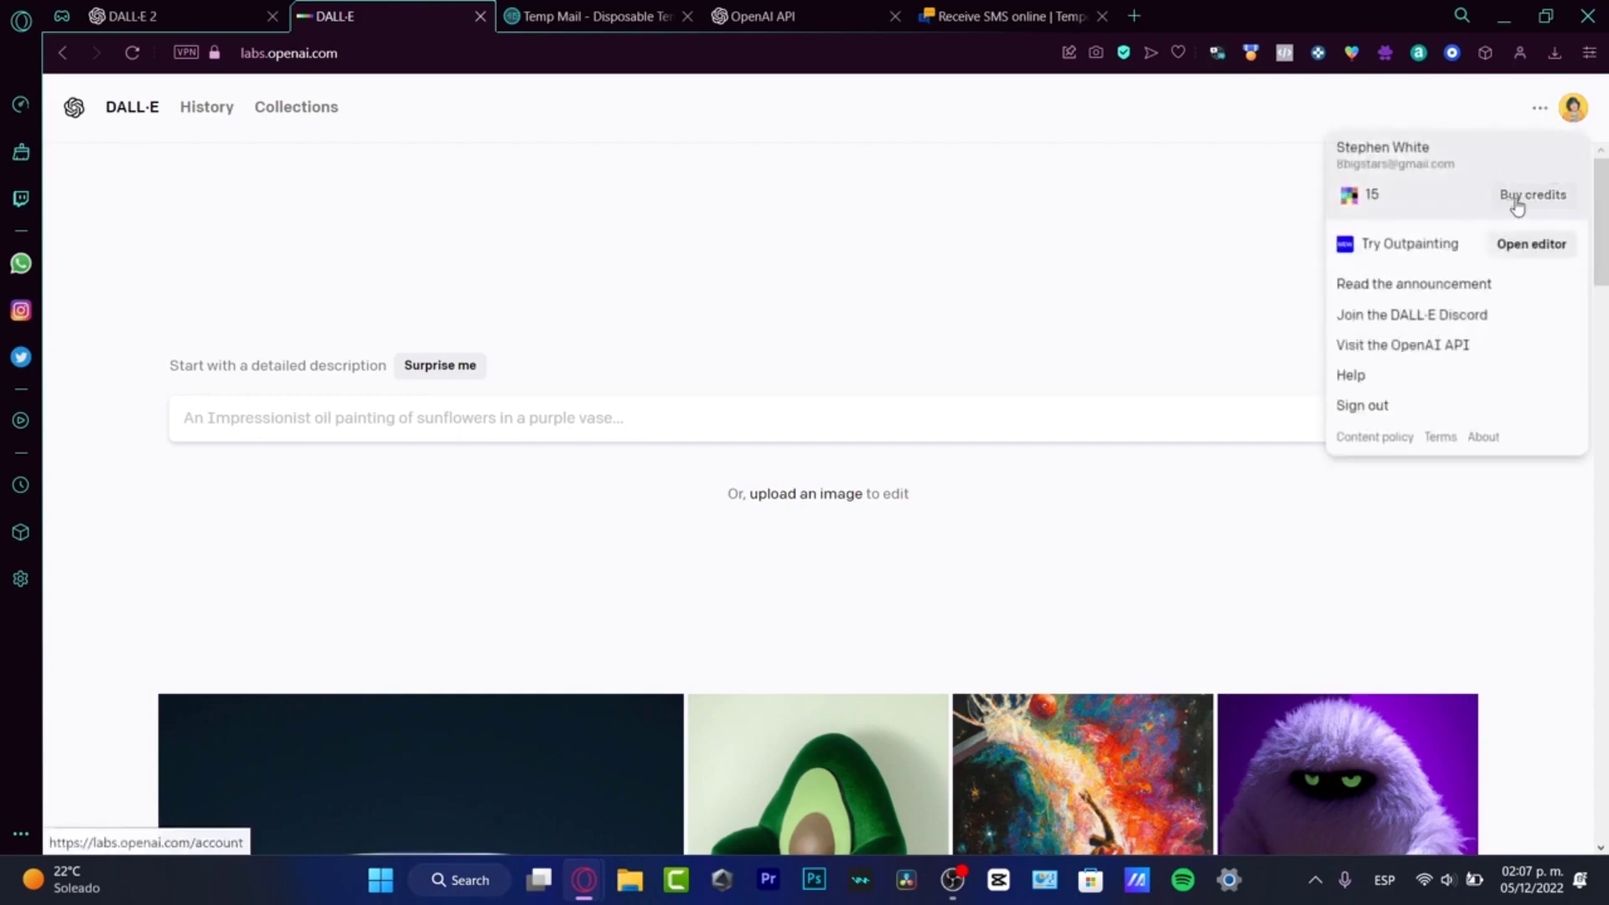
left_click(1515, 202)
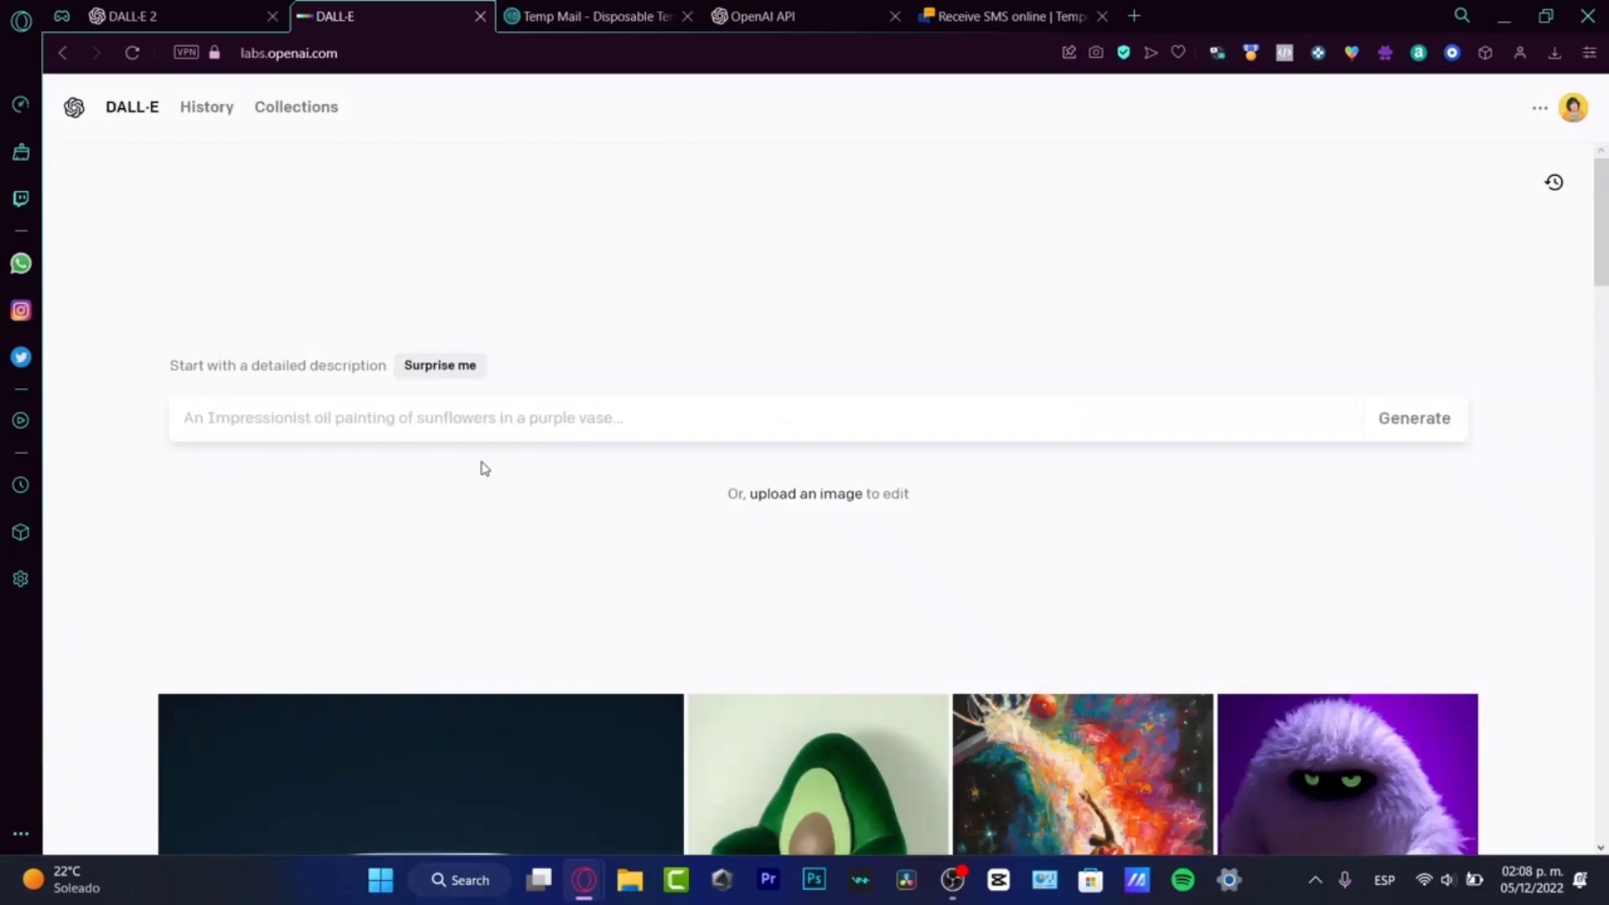
left_click(345, 418)
type("a monster hiding below a bed on midnight")
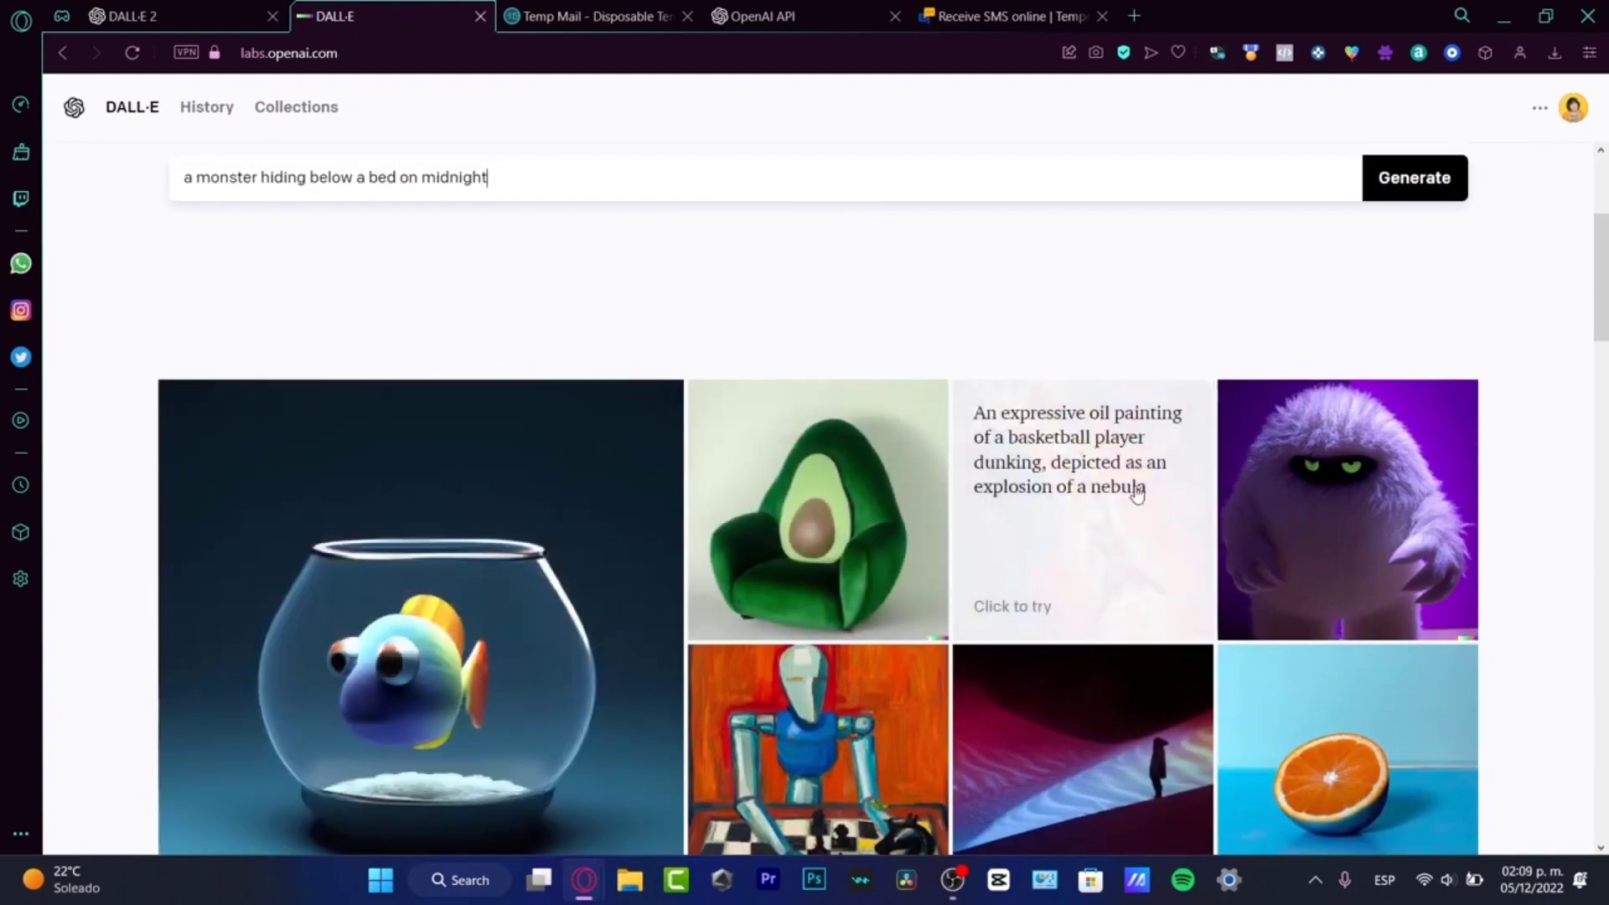
scroll(1314, 497, "down", 2)
scroll(1318, 498, "down", 1)
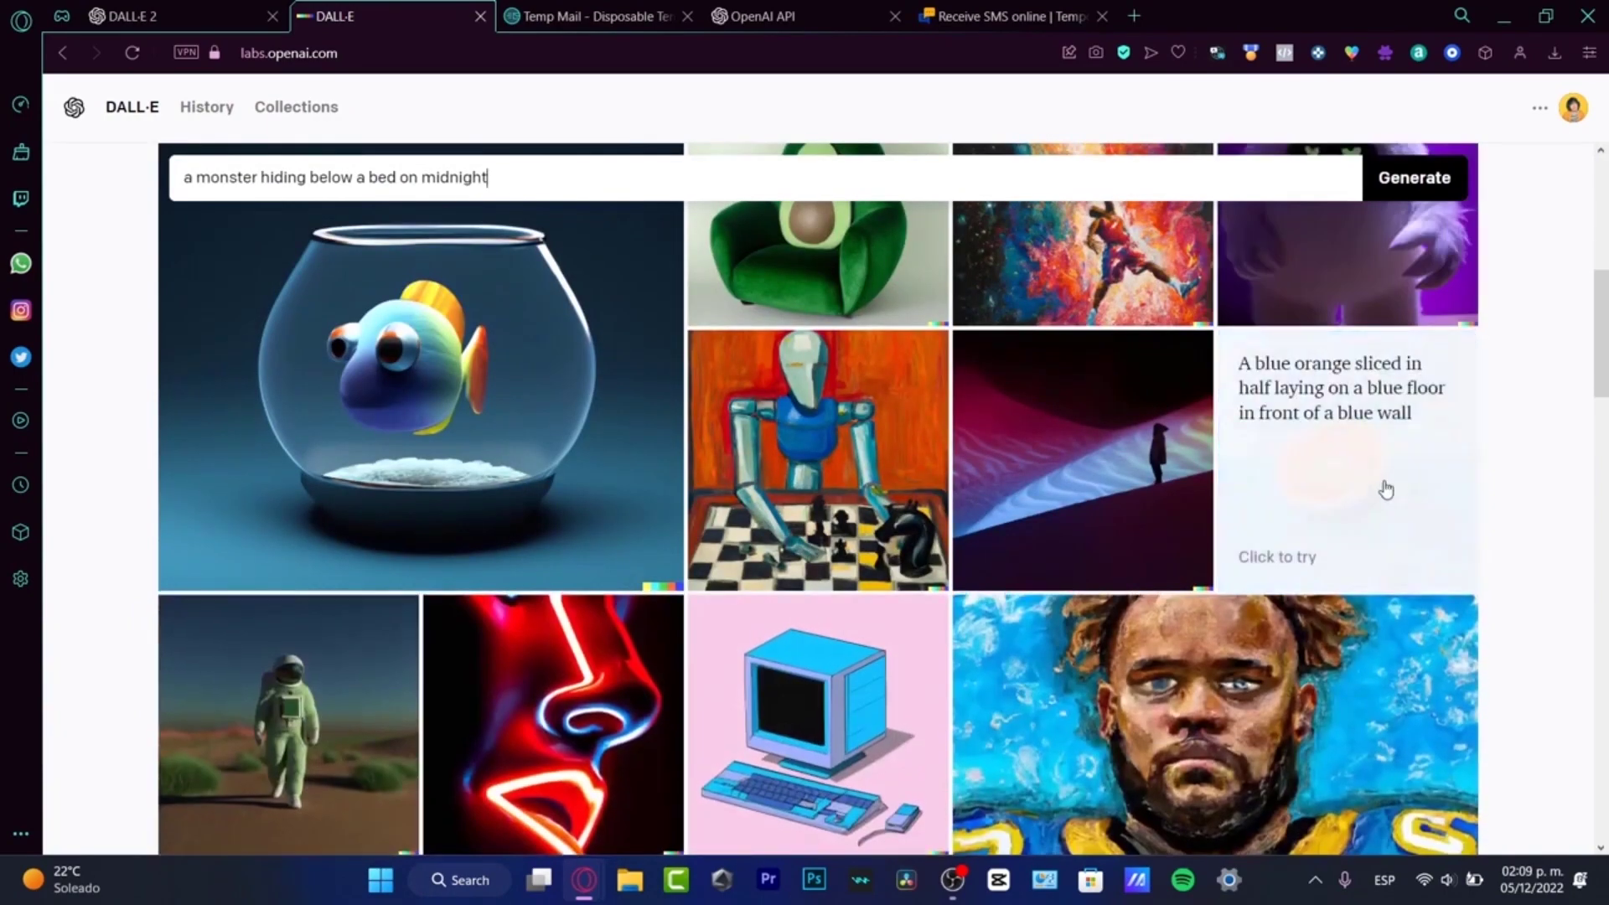
scroll(1056, 475, "down", 1)
scroll(874, 425, "down", 3)
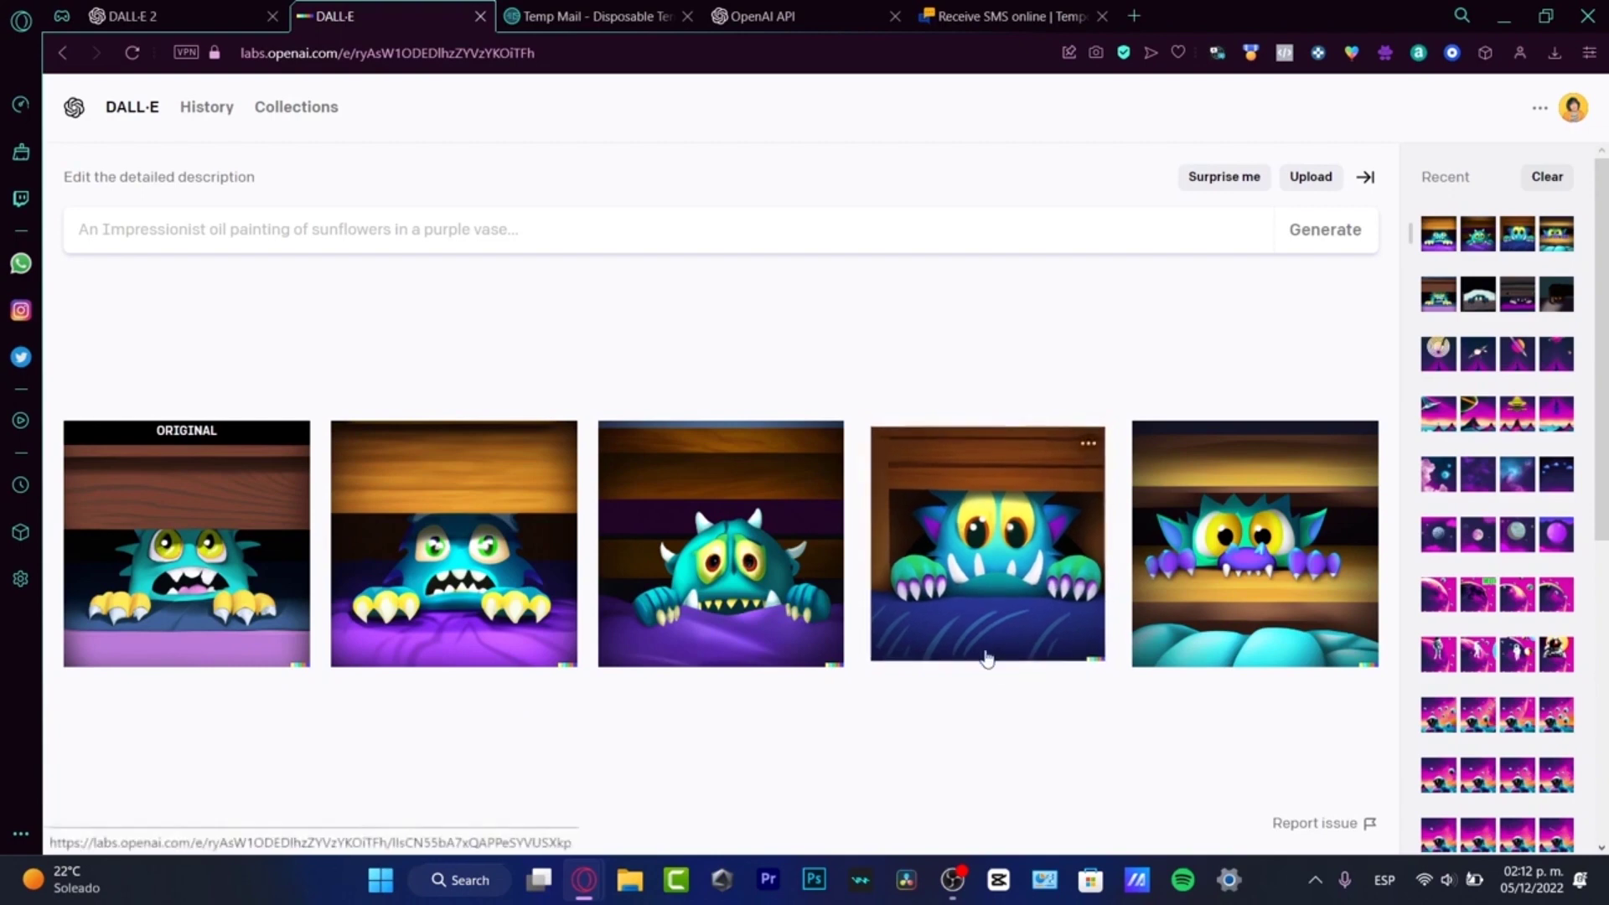
mouse_move(720, 544)
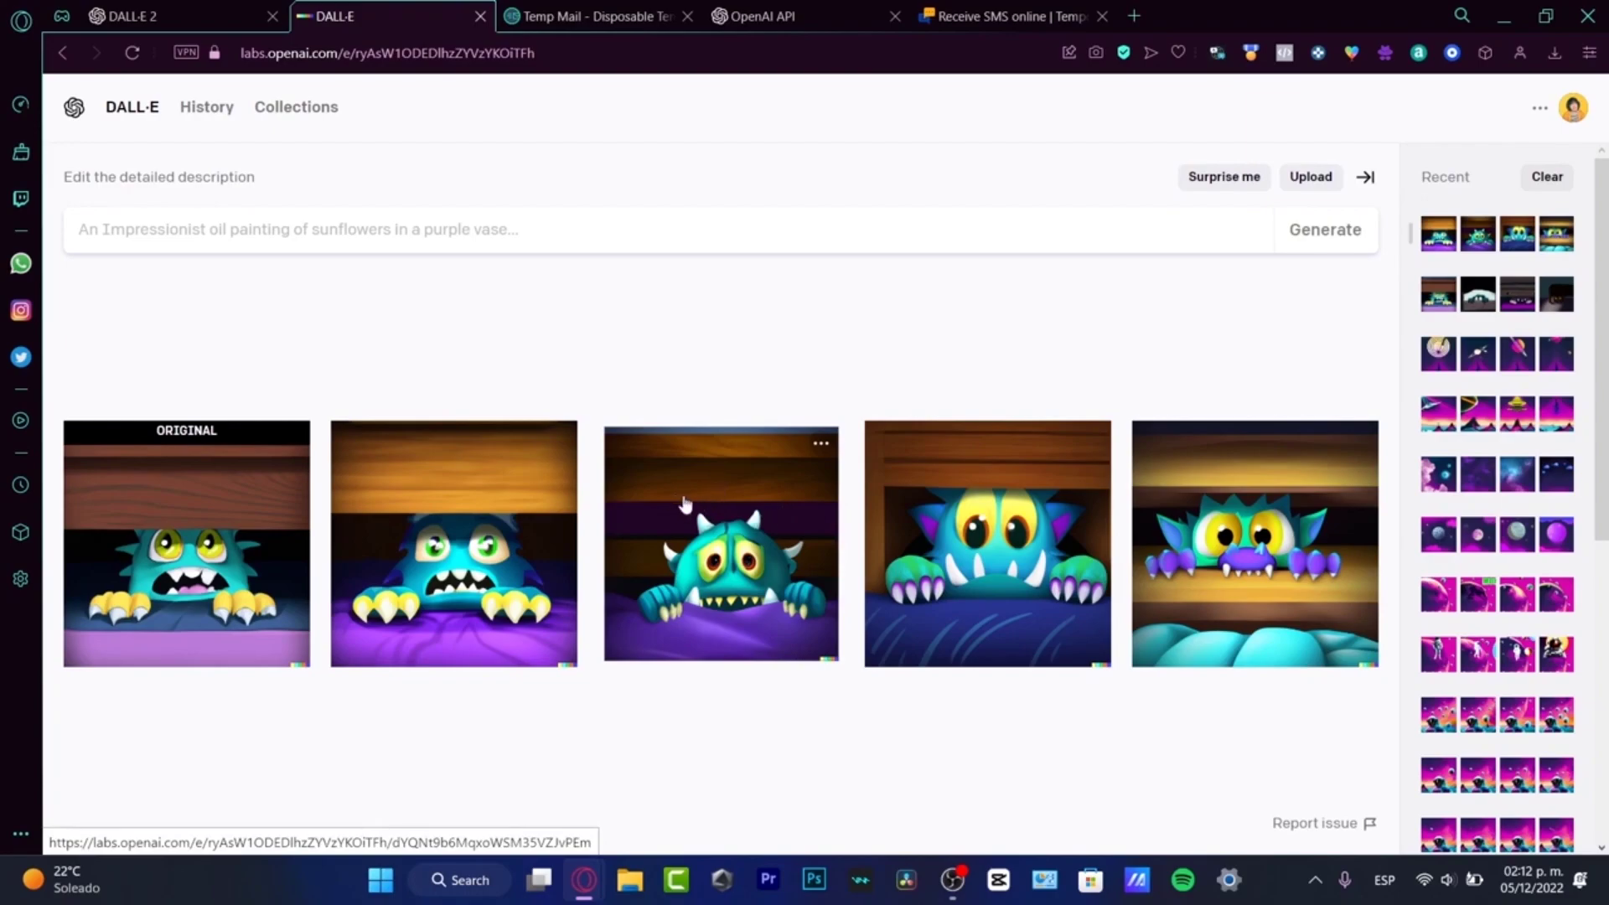
Edit the blue yellow-eyed monster, erasing the brown strip along its left and top edges
left_click(876, 581)
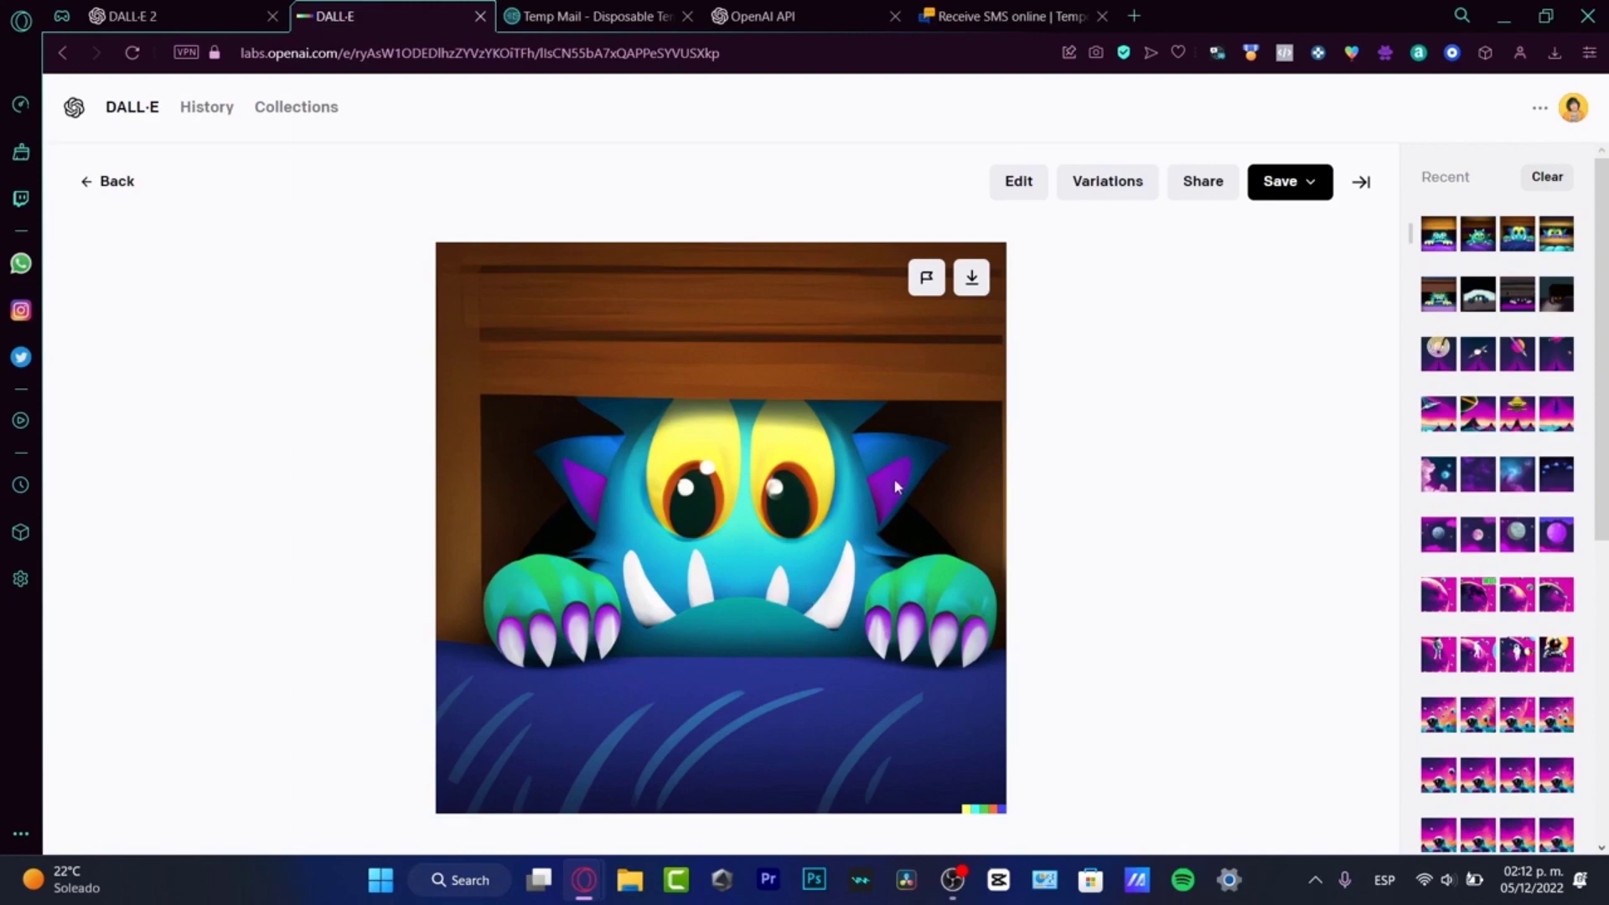
left_click(1019, 182)
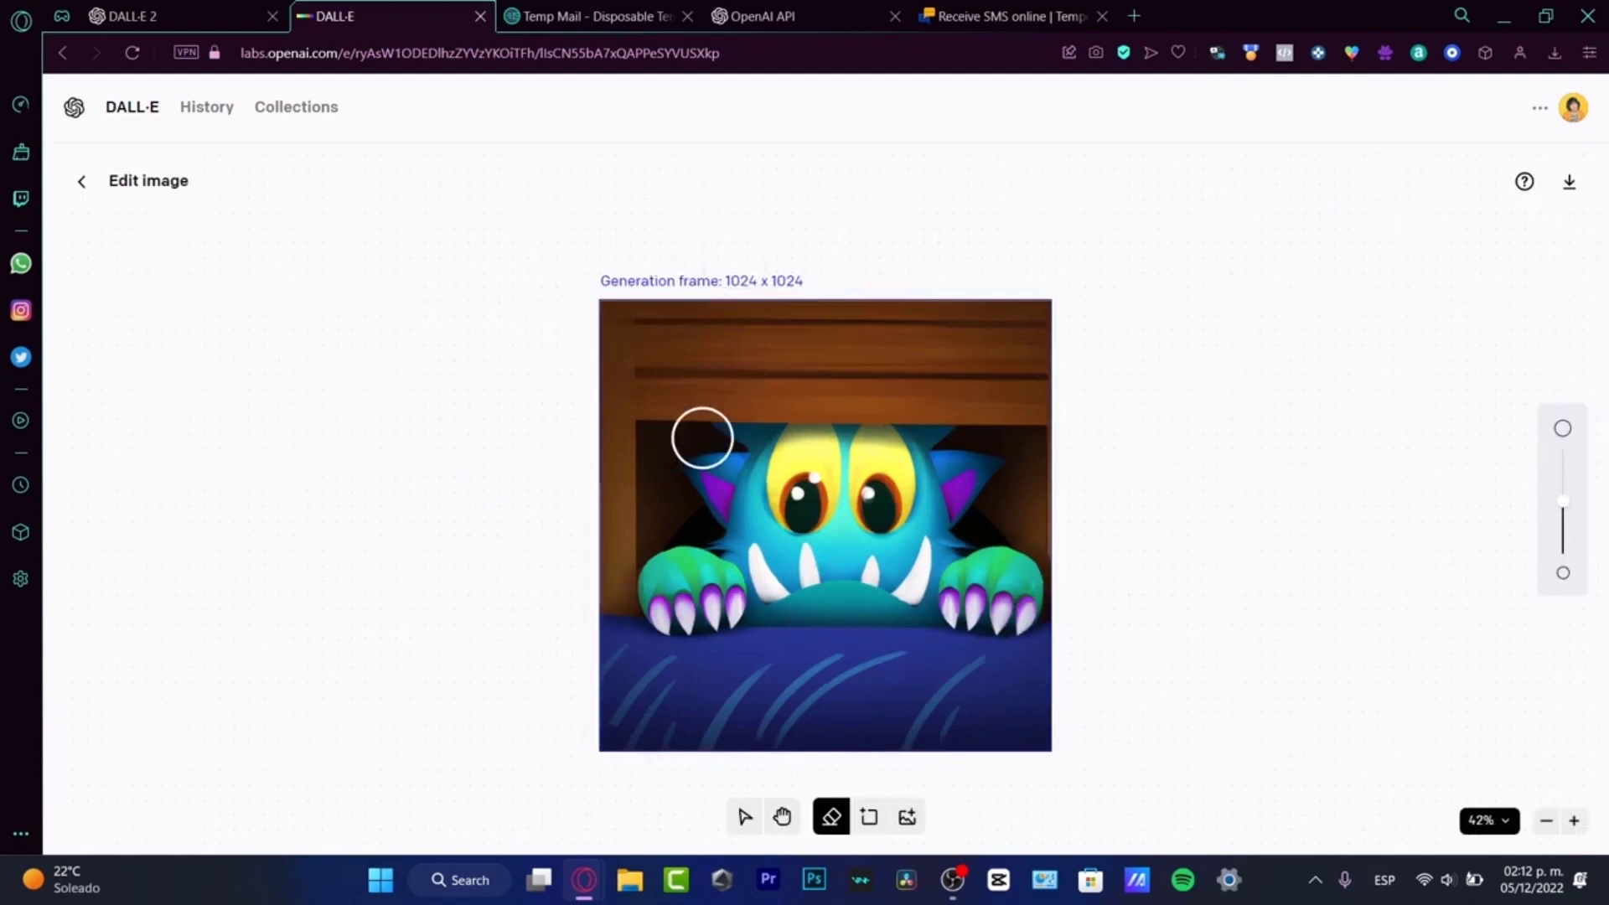
left_click_drag(624, 442, 619, 564)
left_click_drag(609, 400, 1043, 400)
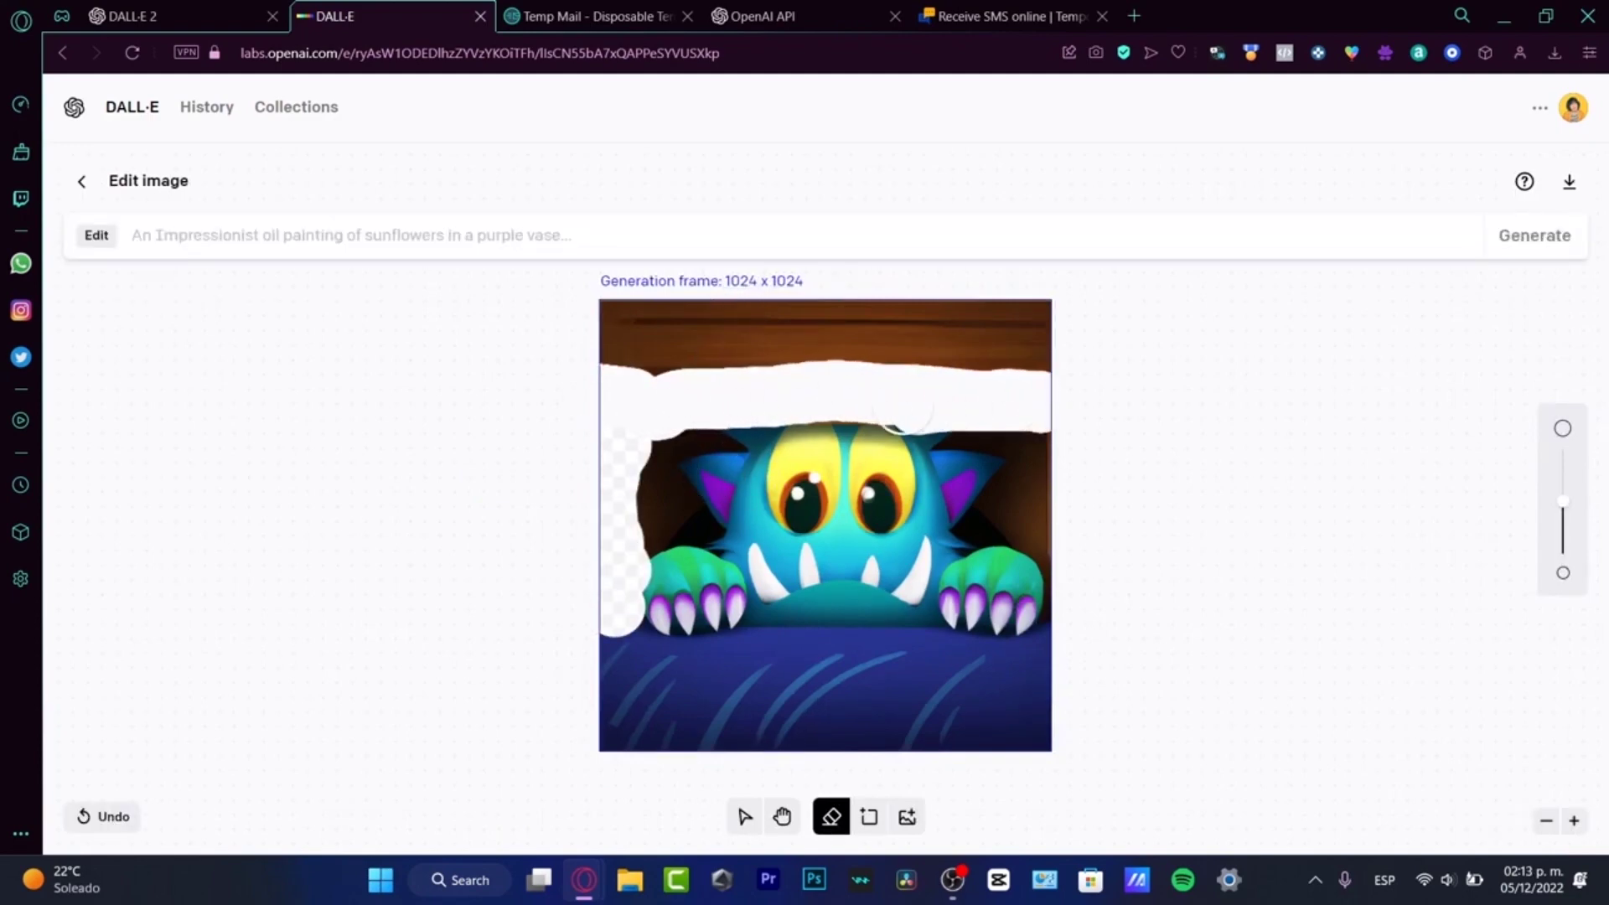
left_click_drag(902, 413, 771, 347)
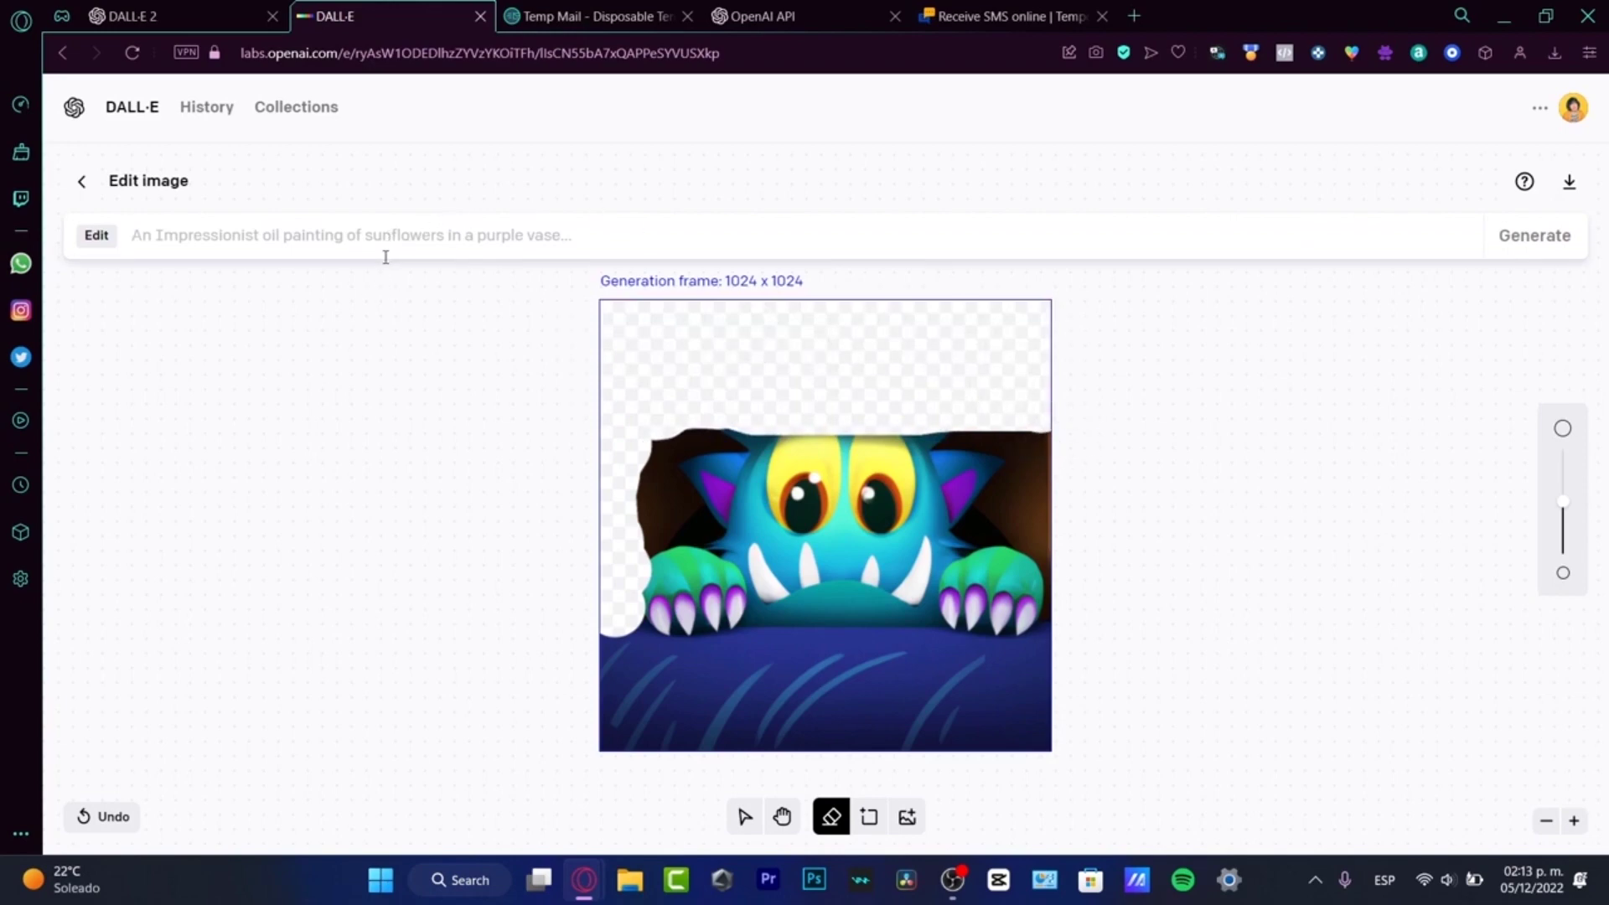
type("a mon")
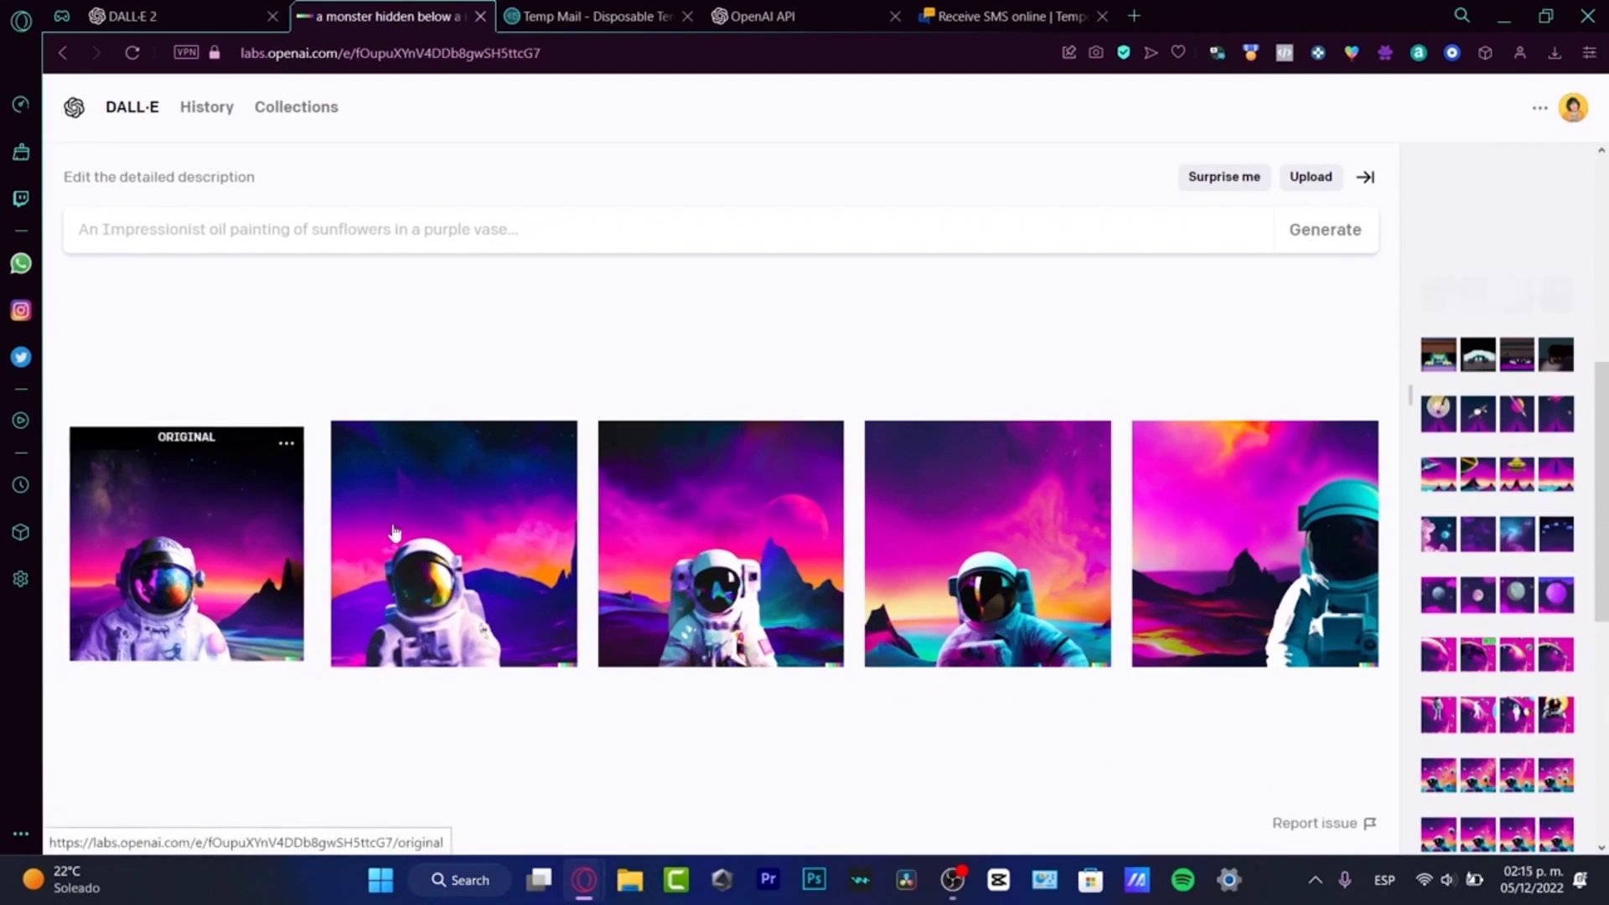
scroll(1547, 692, "down", 3)
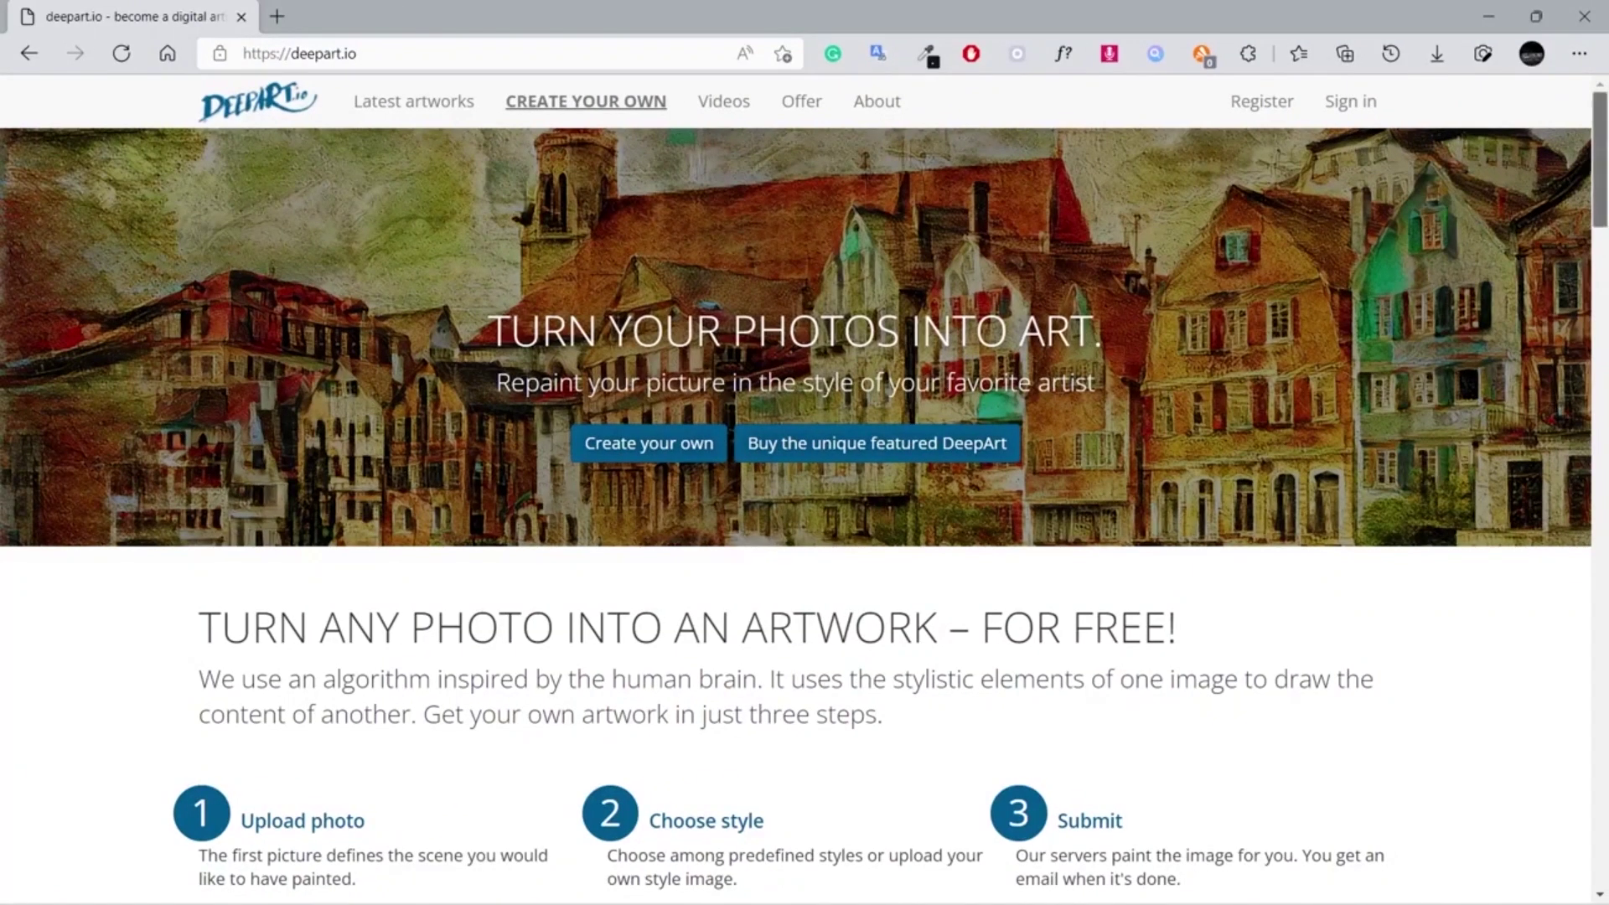
scroll(805, 504, "down", 1)
scroll(804, 504, "down", 1)
scroll(805, 503, "down", 1)
scroll(805, 504, "down", 2)
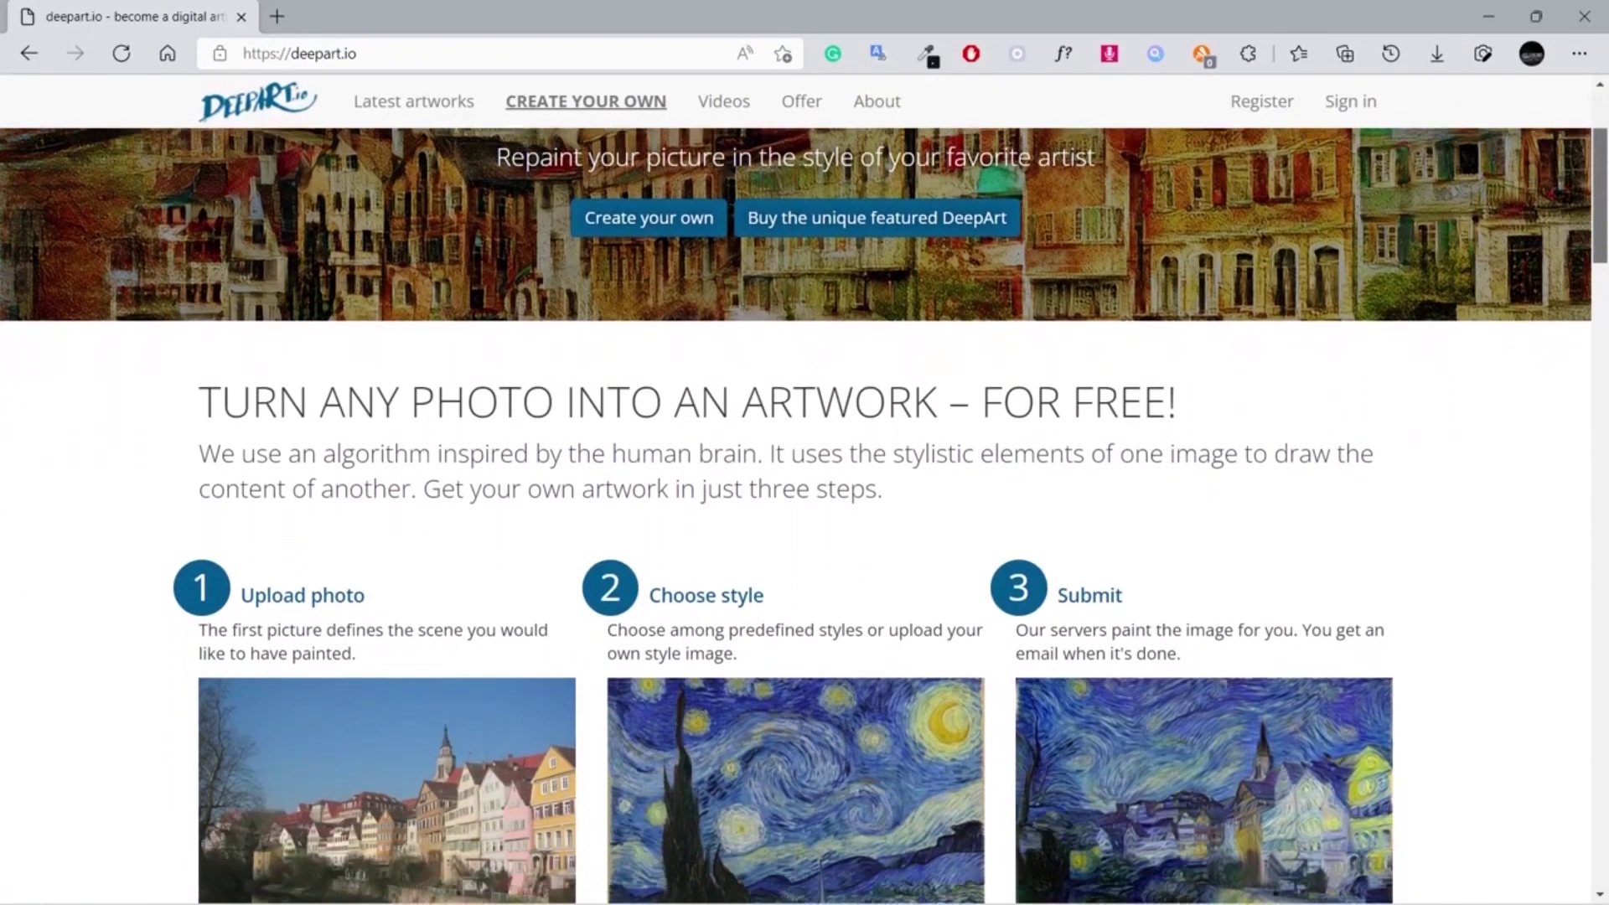
scroll(804, 502, "down", 1)
scroll(805, 504, "down", 1)
scroll(804, 502, "down", 1)
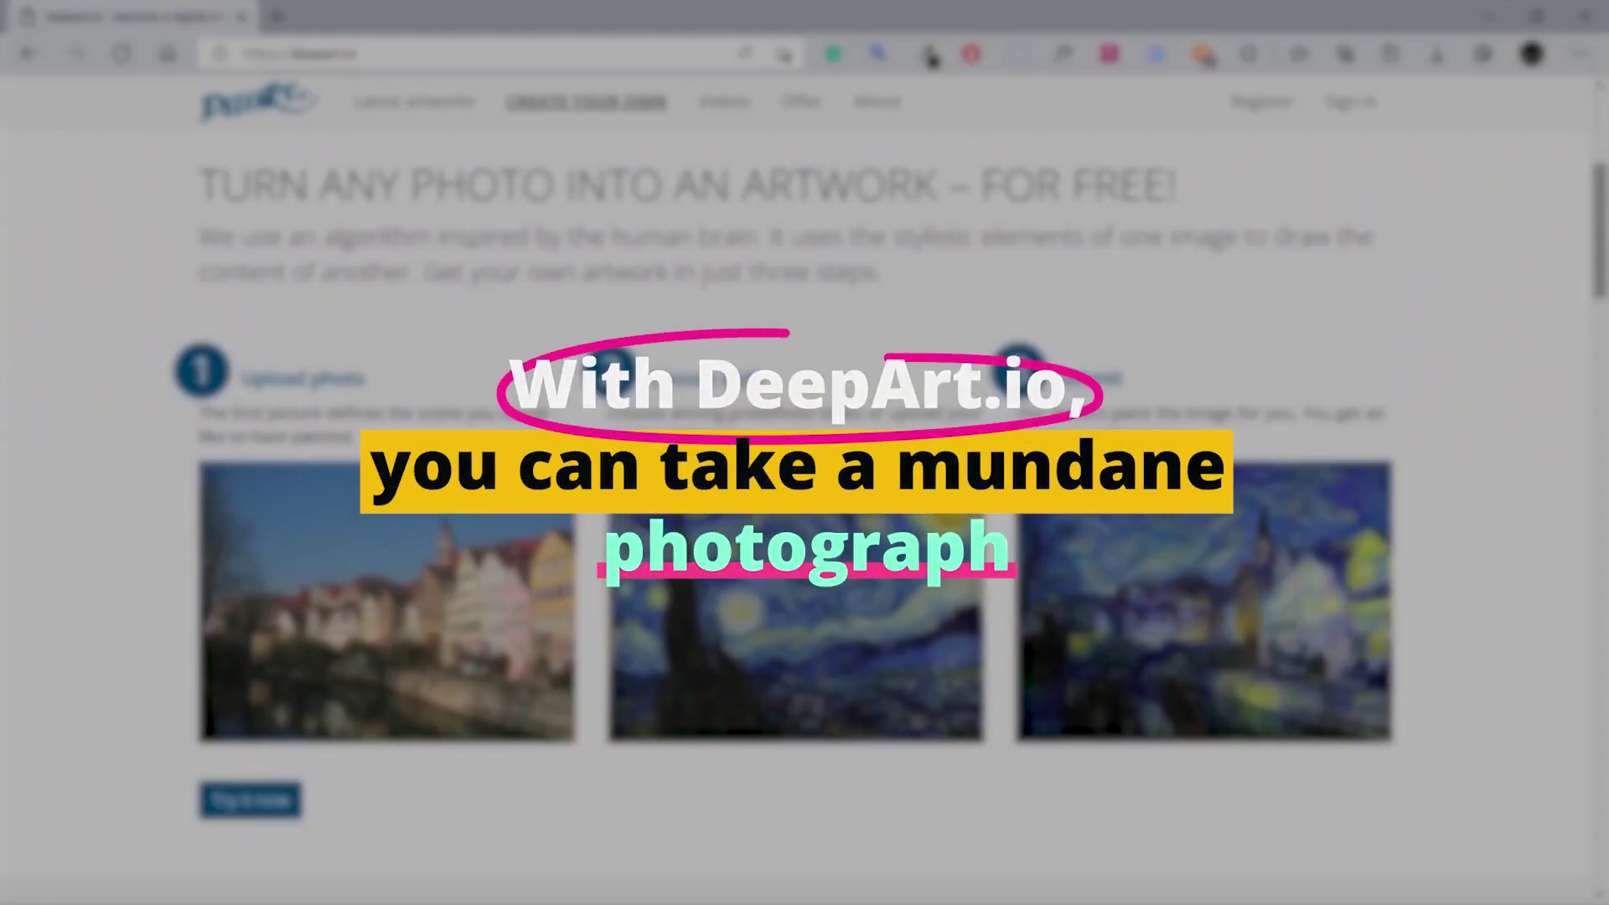
scroll(804, 504, "down", 2)
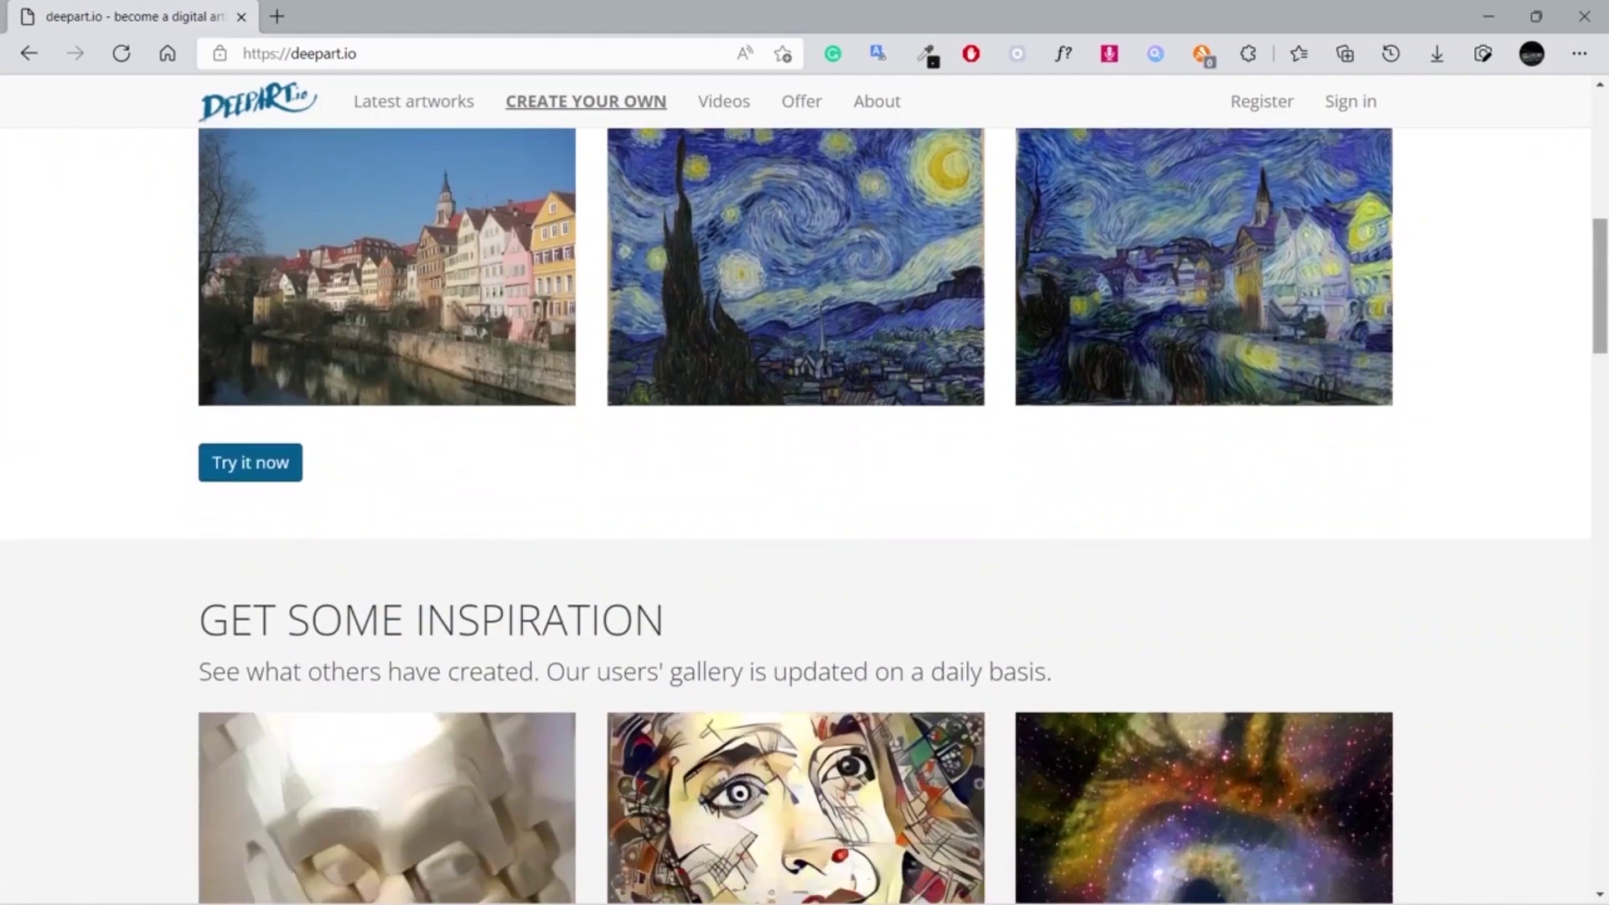
scroll(804, 503, "down", 3)
scroll(804, 504, "down", 2)
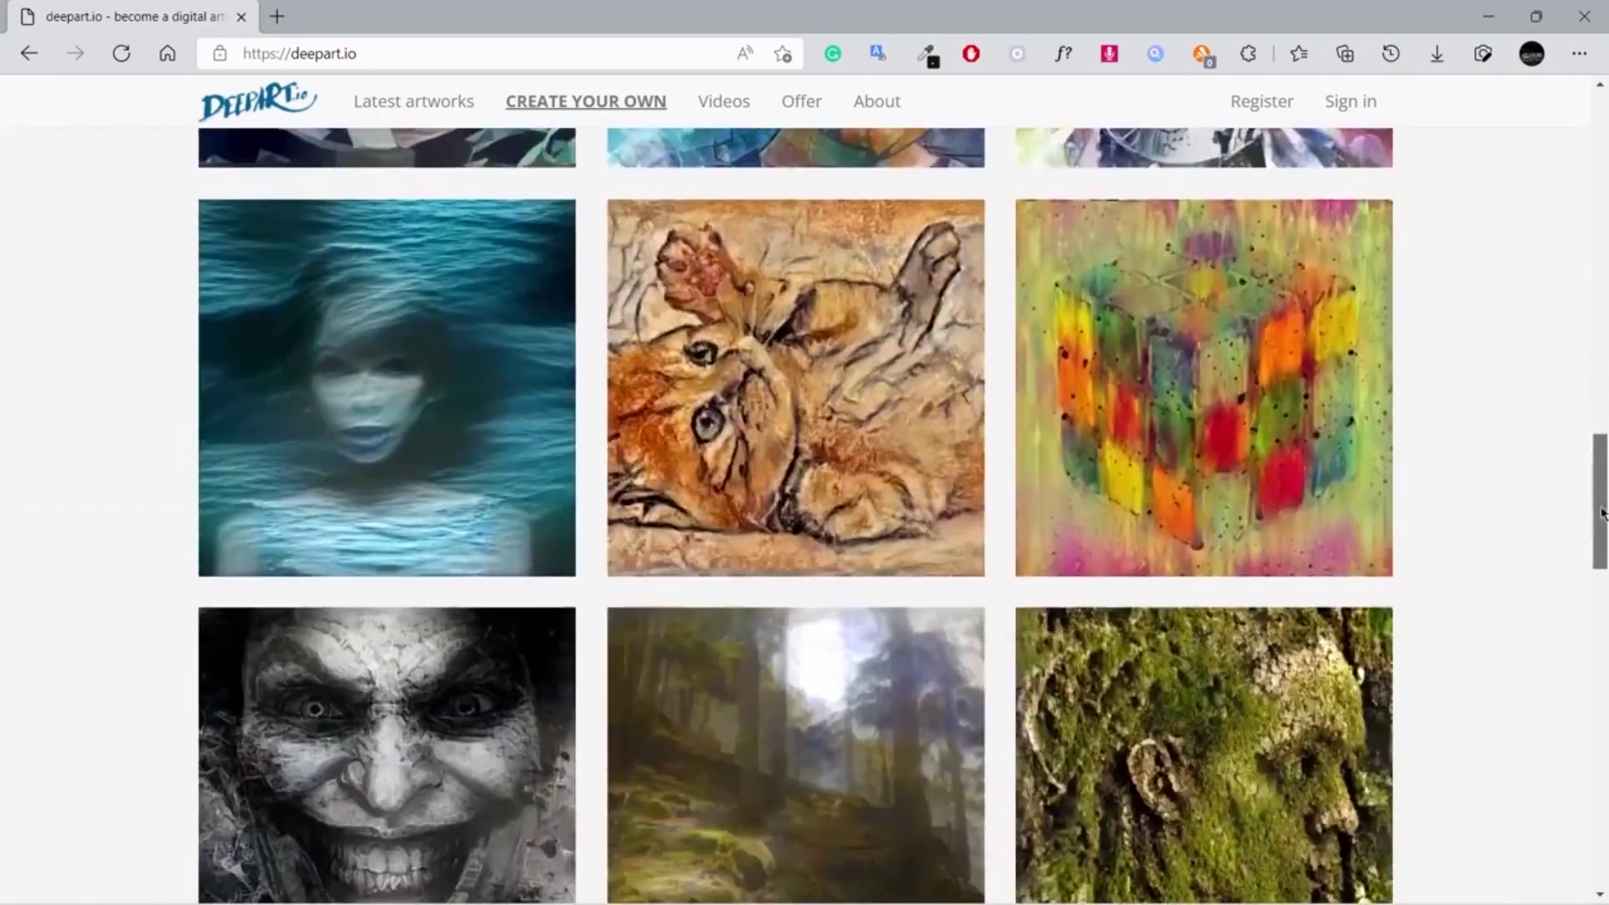
scroll(1601, 511, "down", 2)
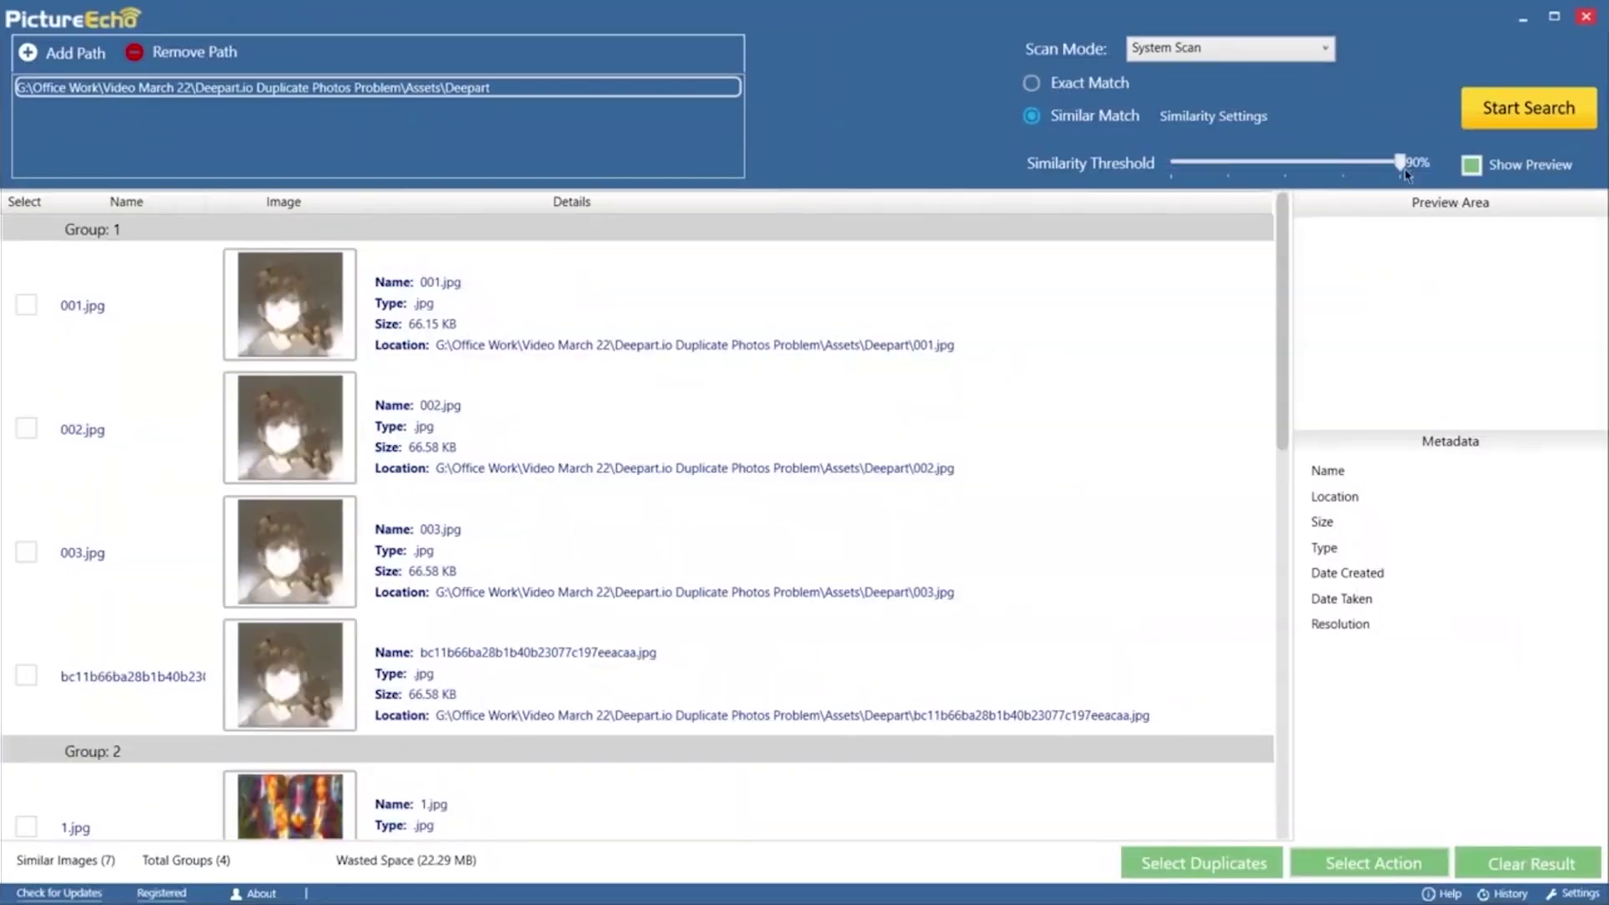
Rescan for duplicate photos, dismiss the summary, and mark 001.jpg and 002.jpg for removal
left_click(1523, 130)
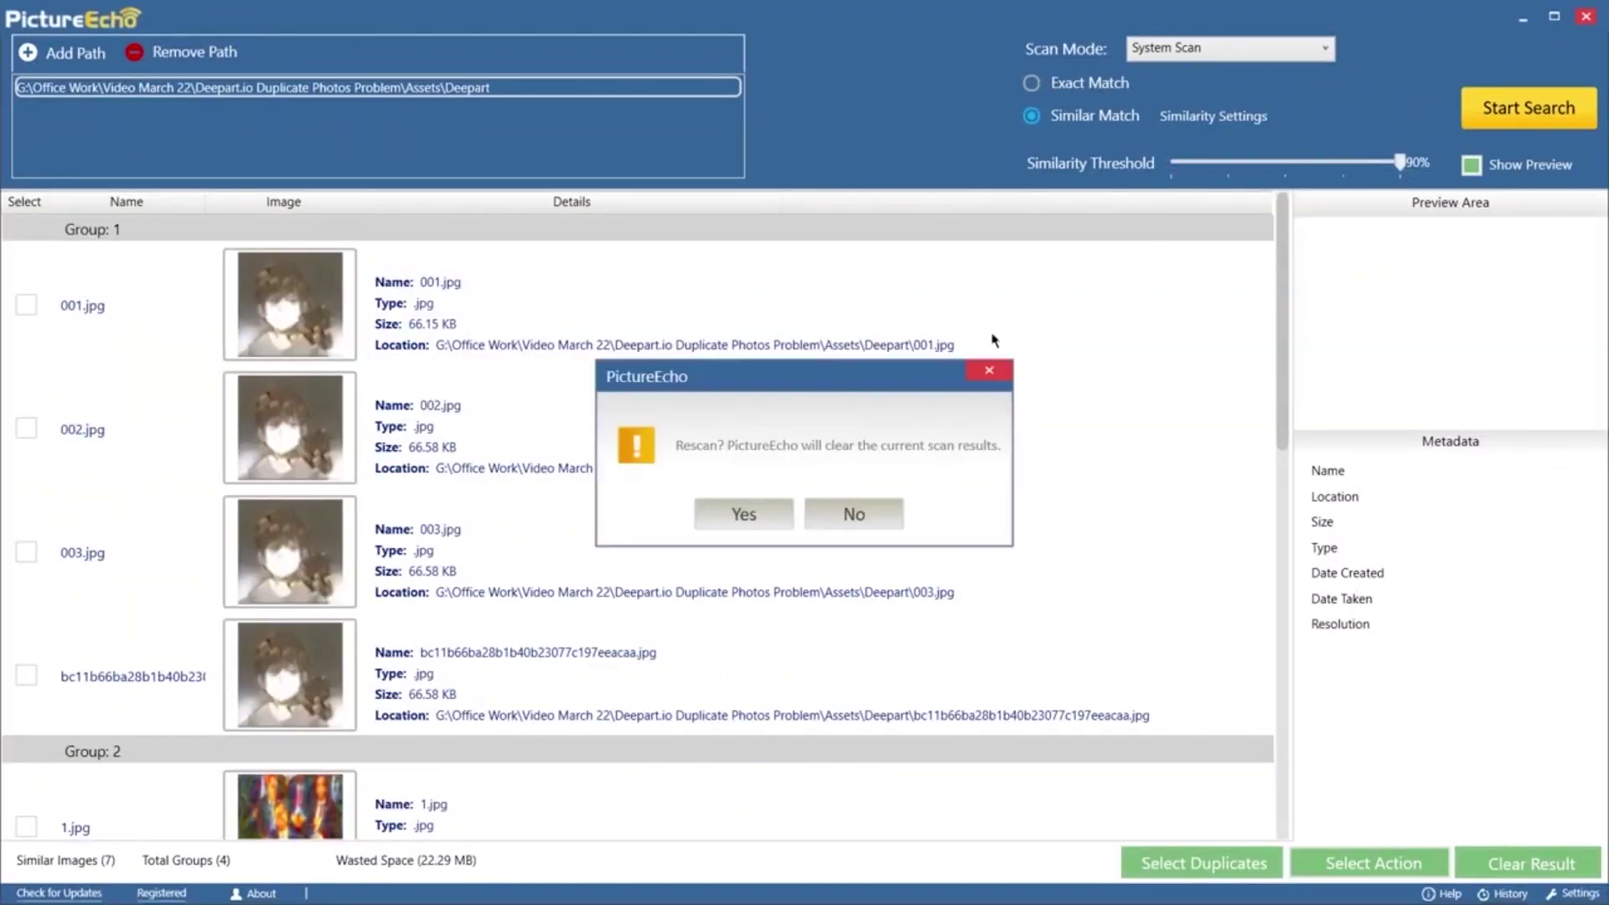
left_click(749, 515)
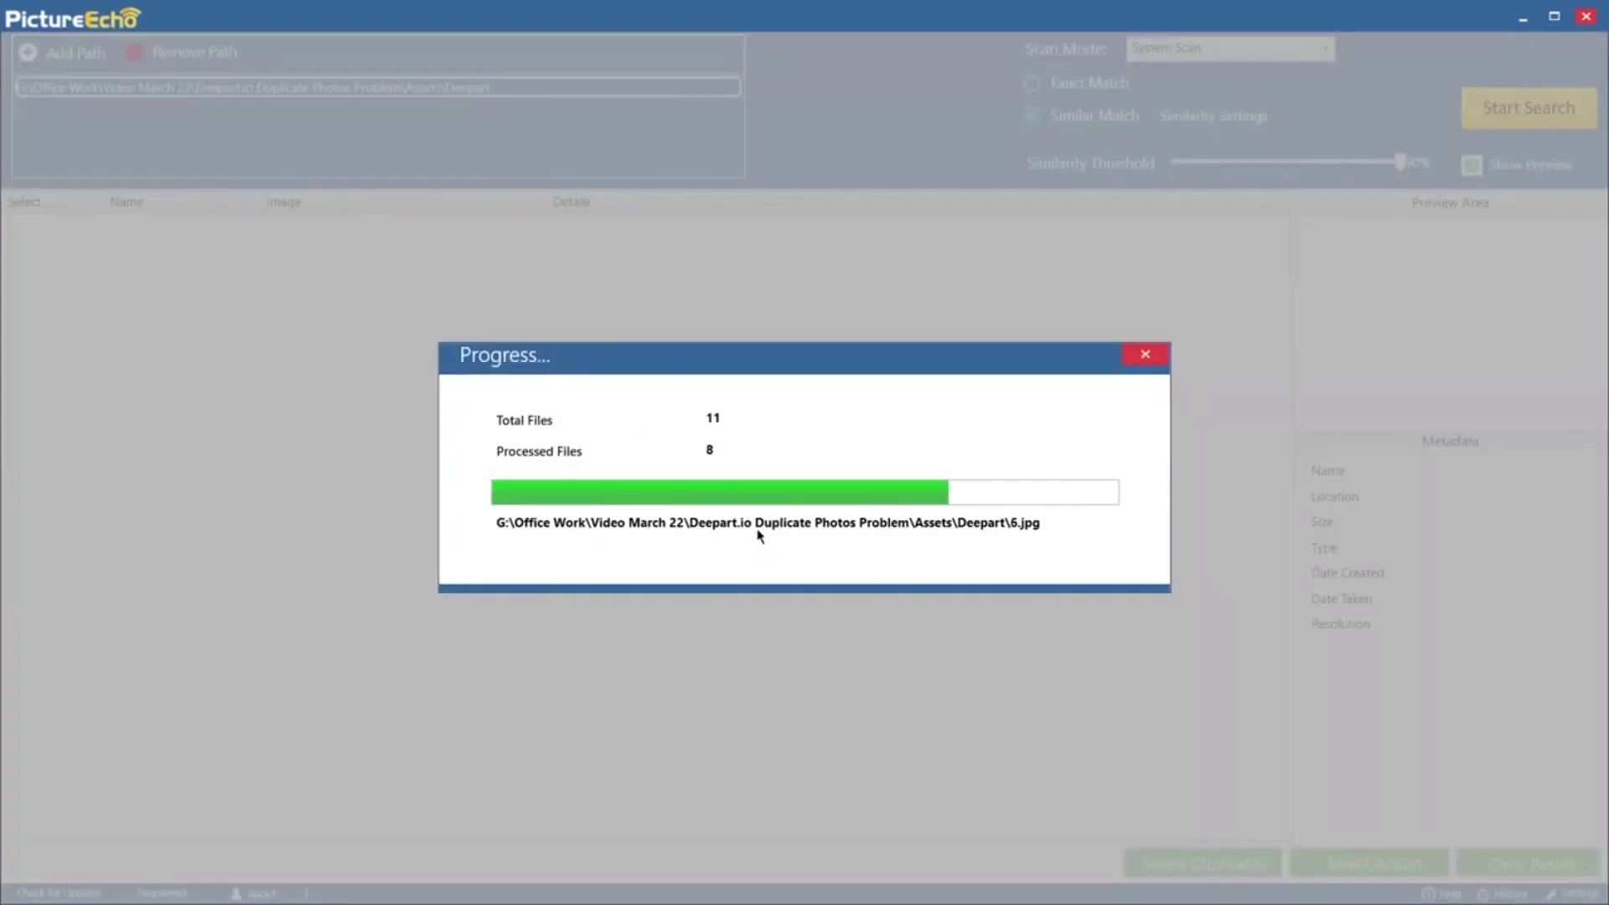
left_click(761, 548)
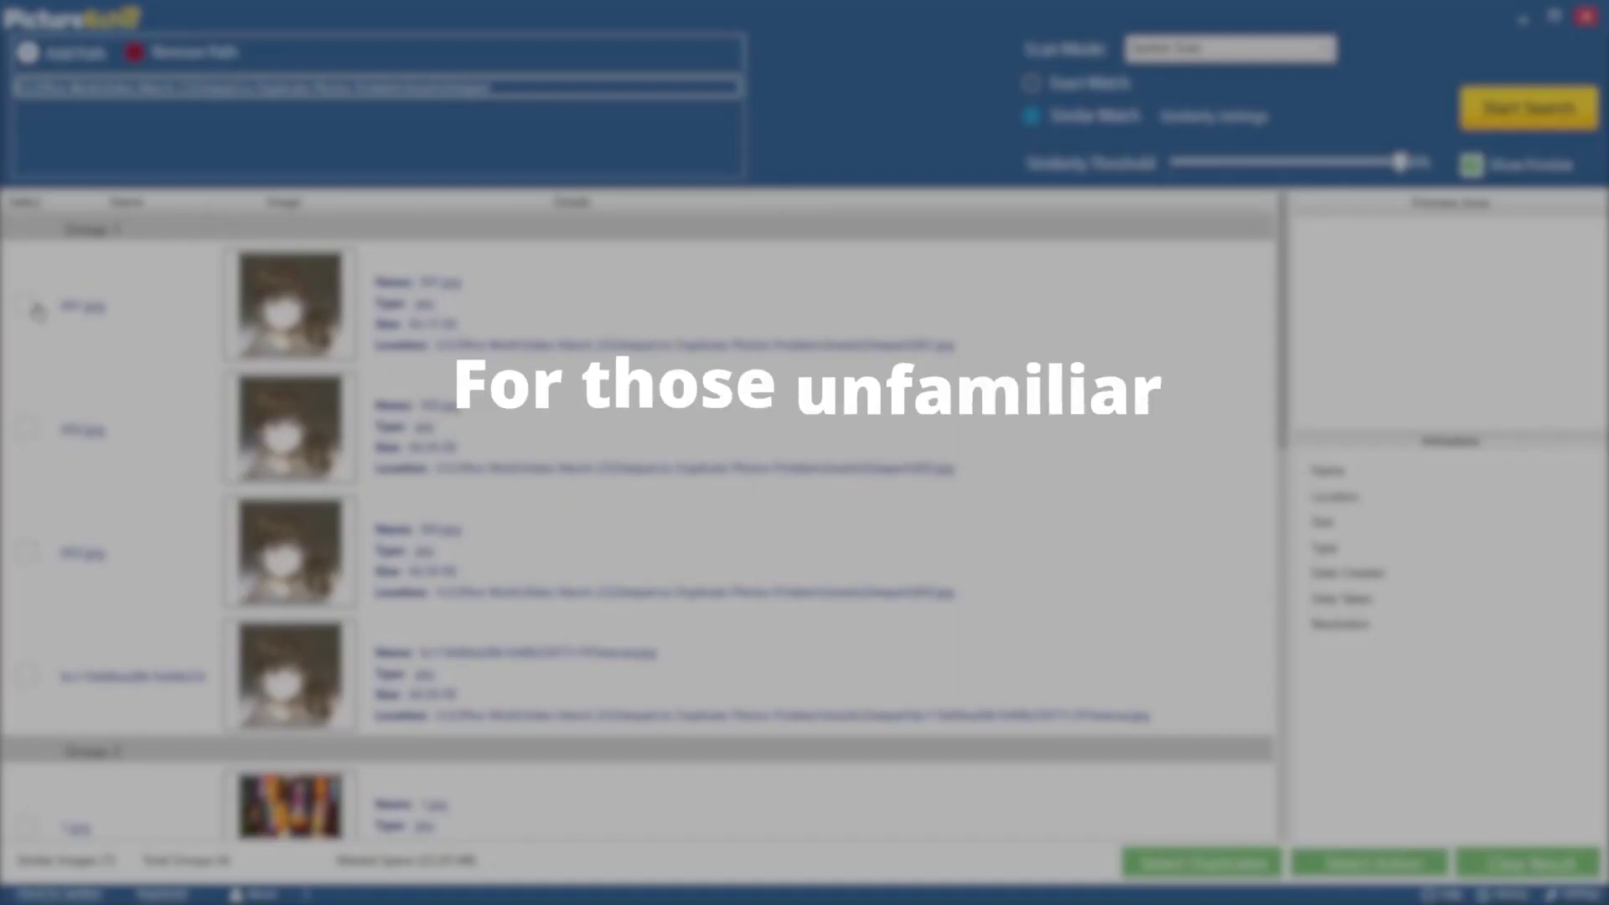
left_click(26, 304)
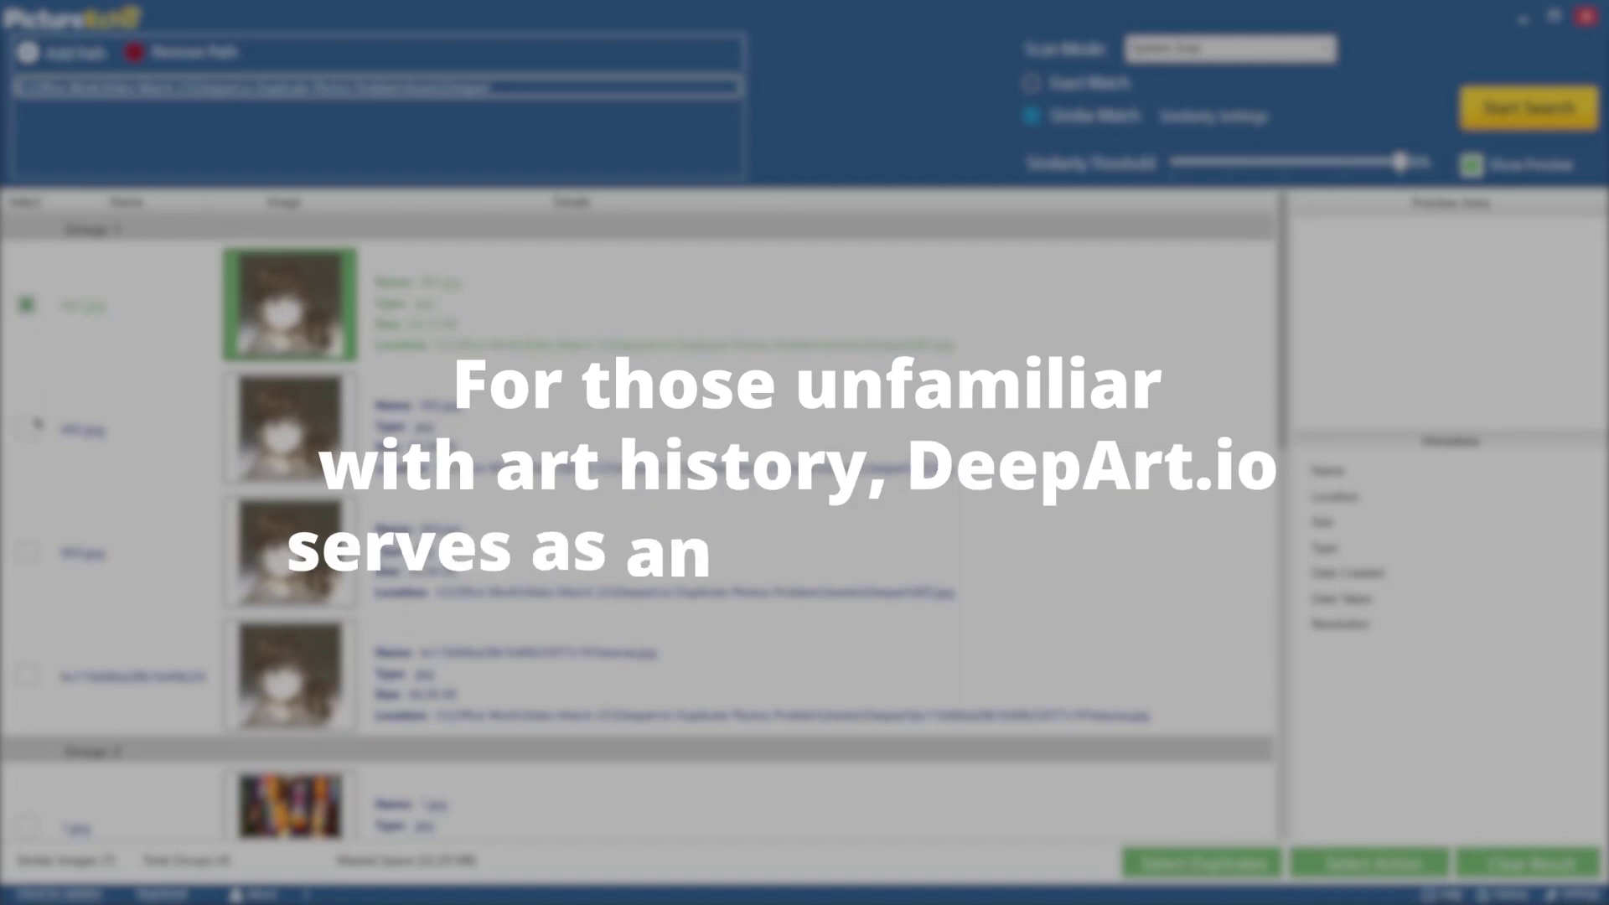
left_click(27, 429)
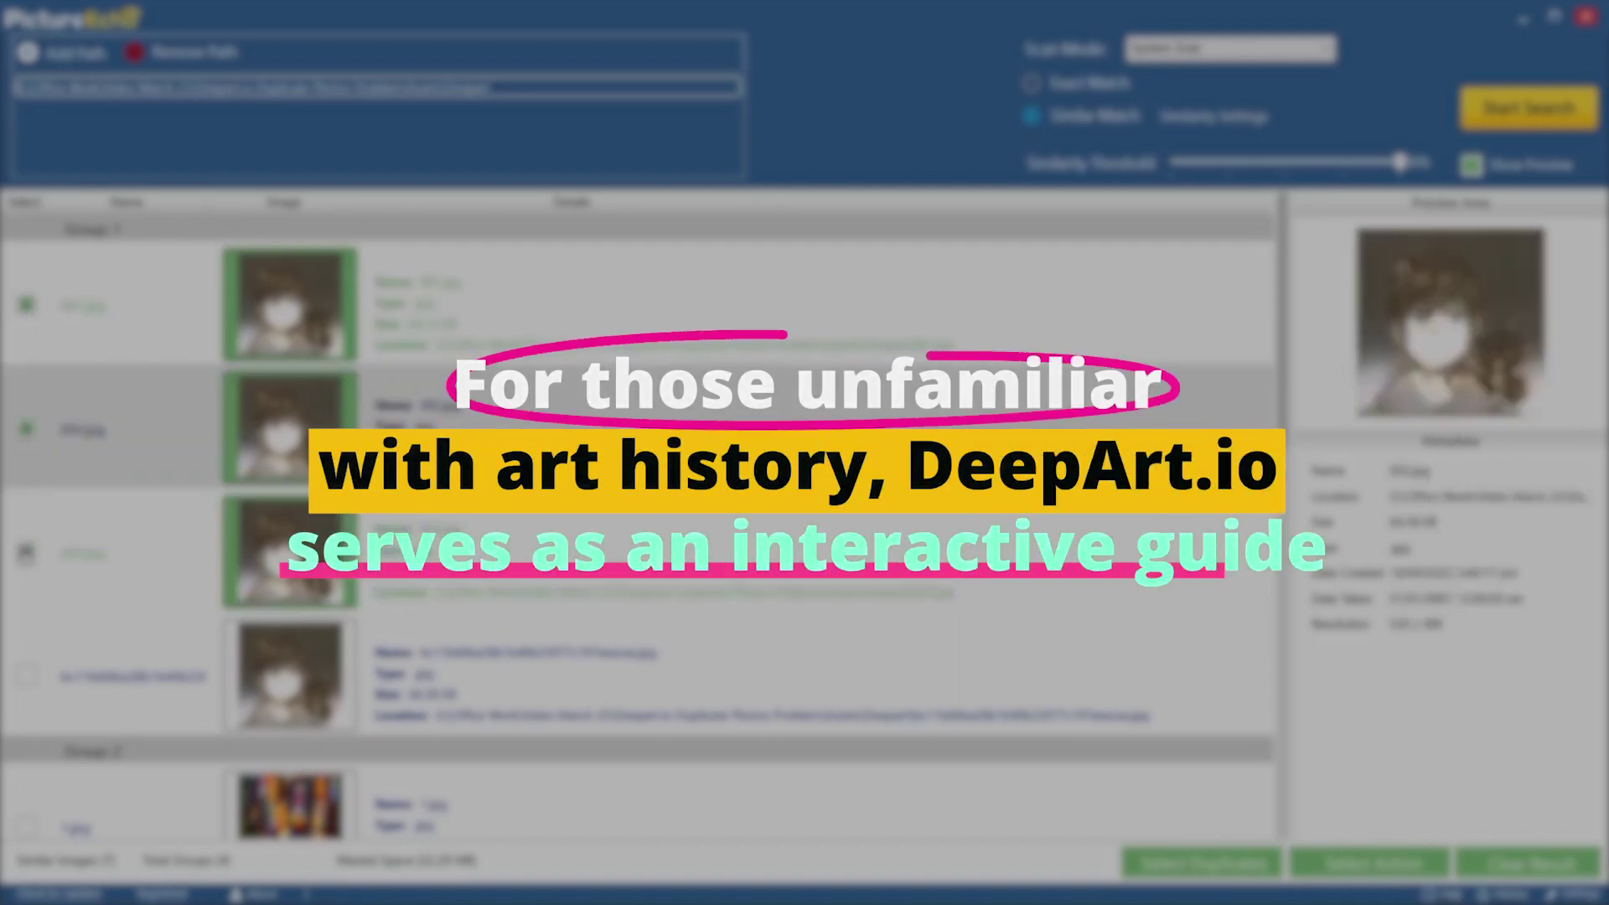
scroll(390, 650, "down", 5)
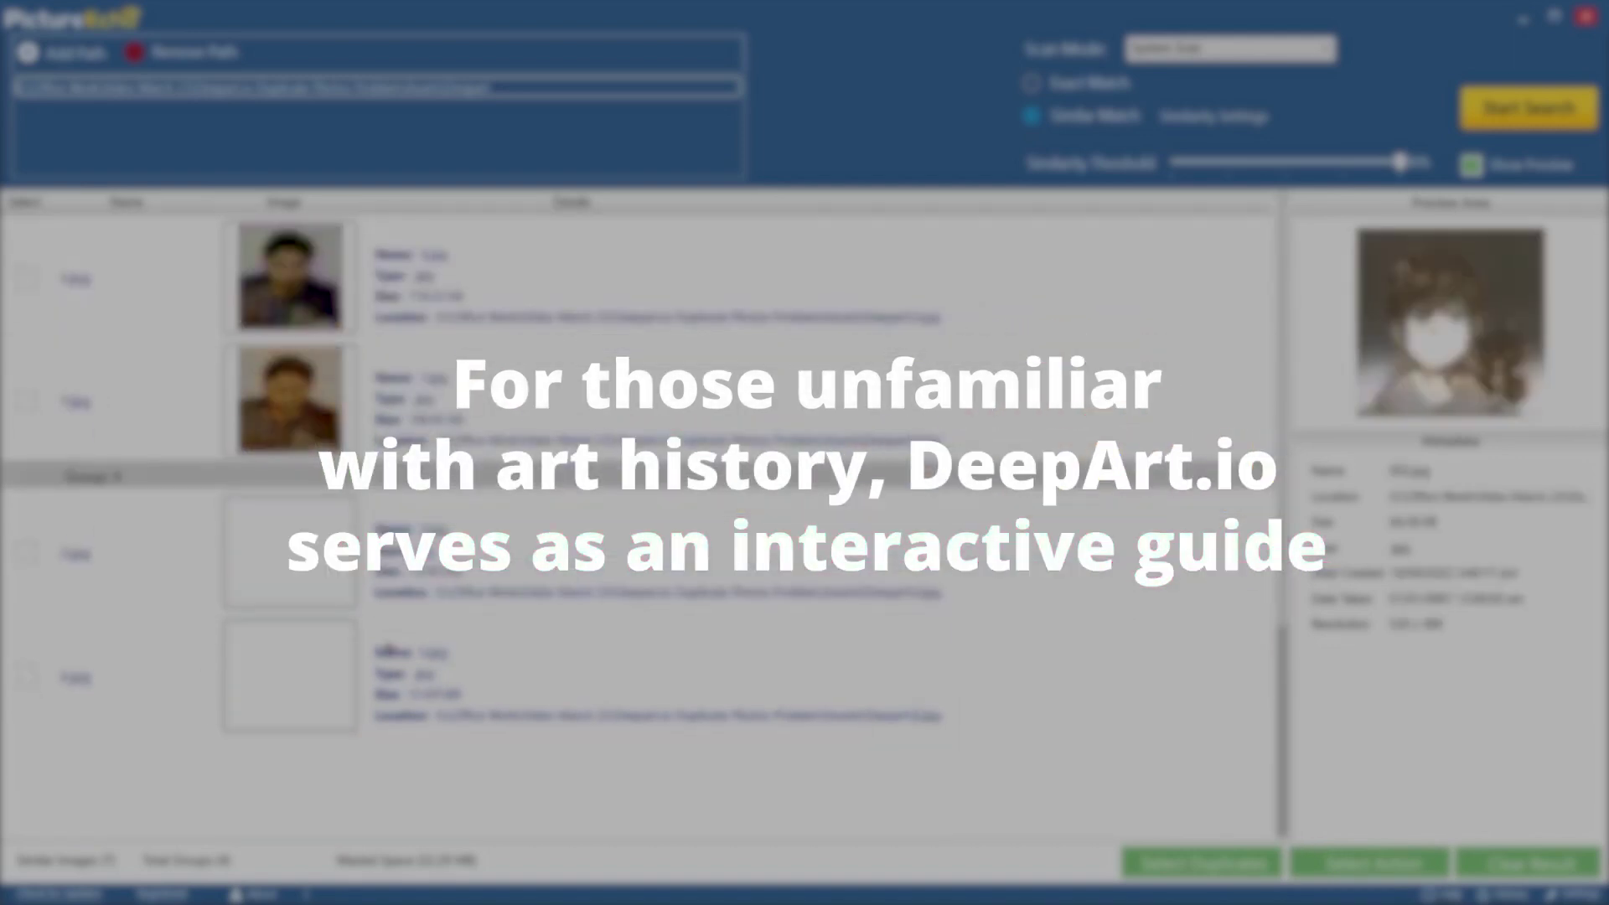
scroll(390, 651, "up", 5)
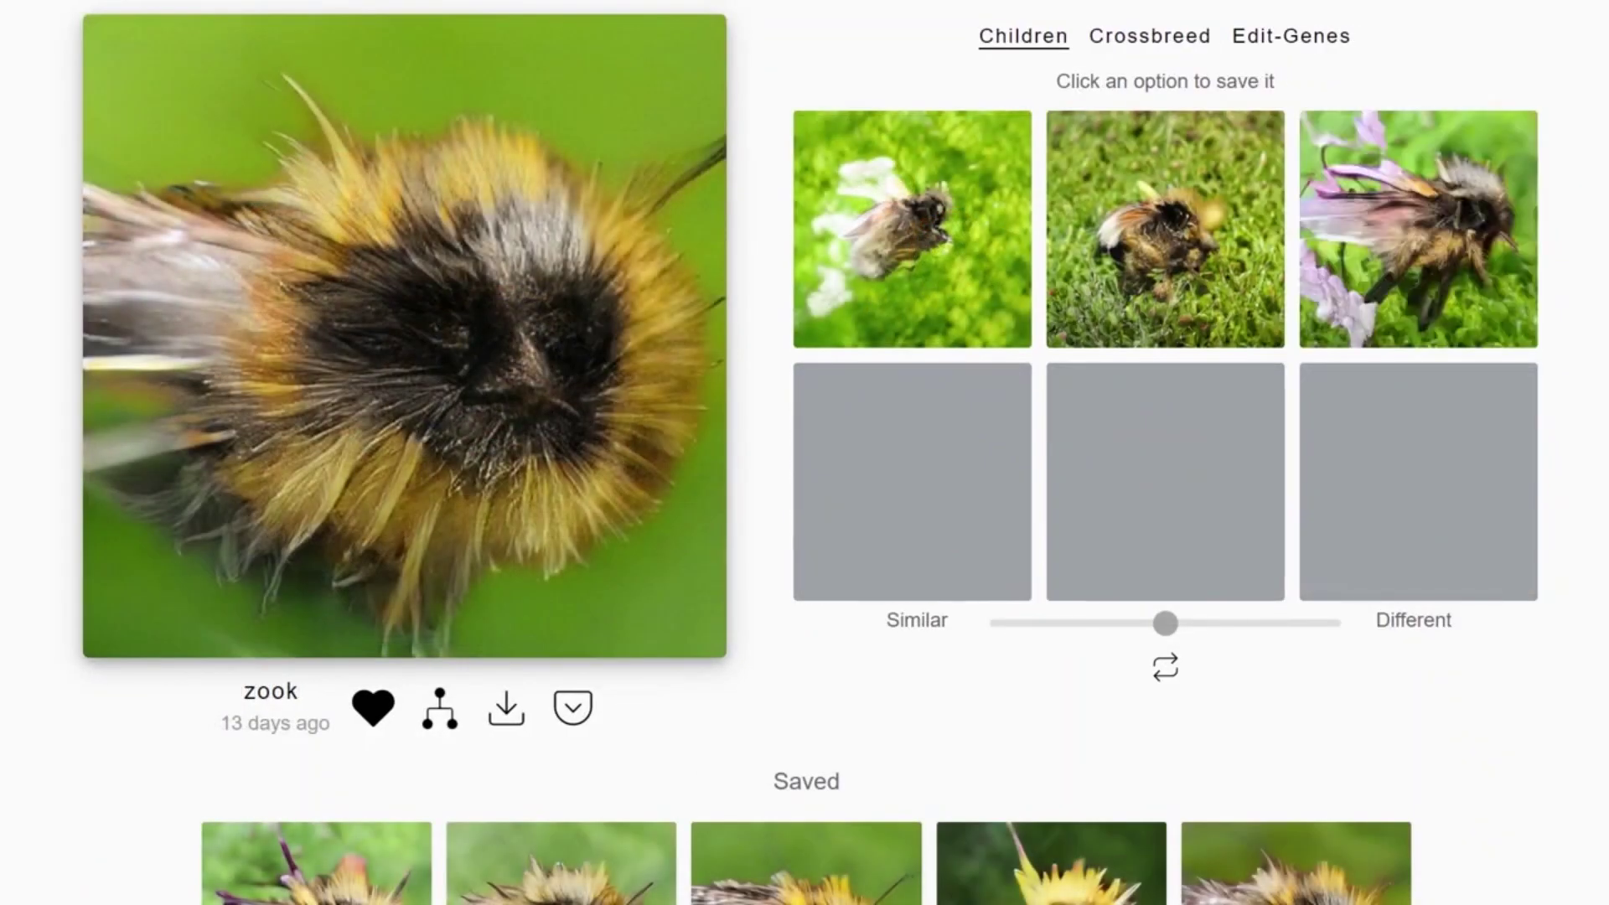
Paste the second image's link into the Crossbreed field
key("ctrl+v")
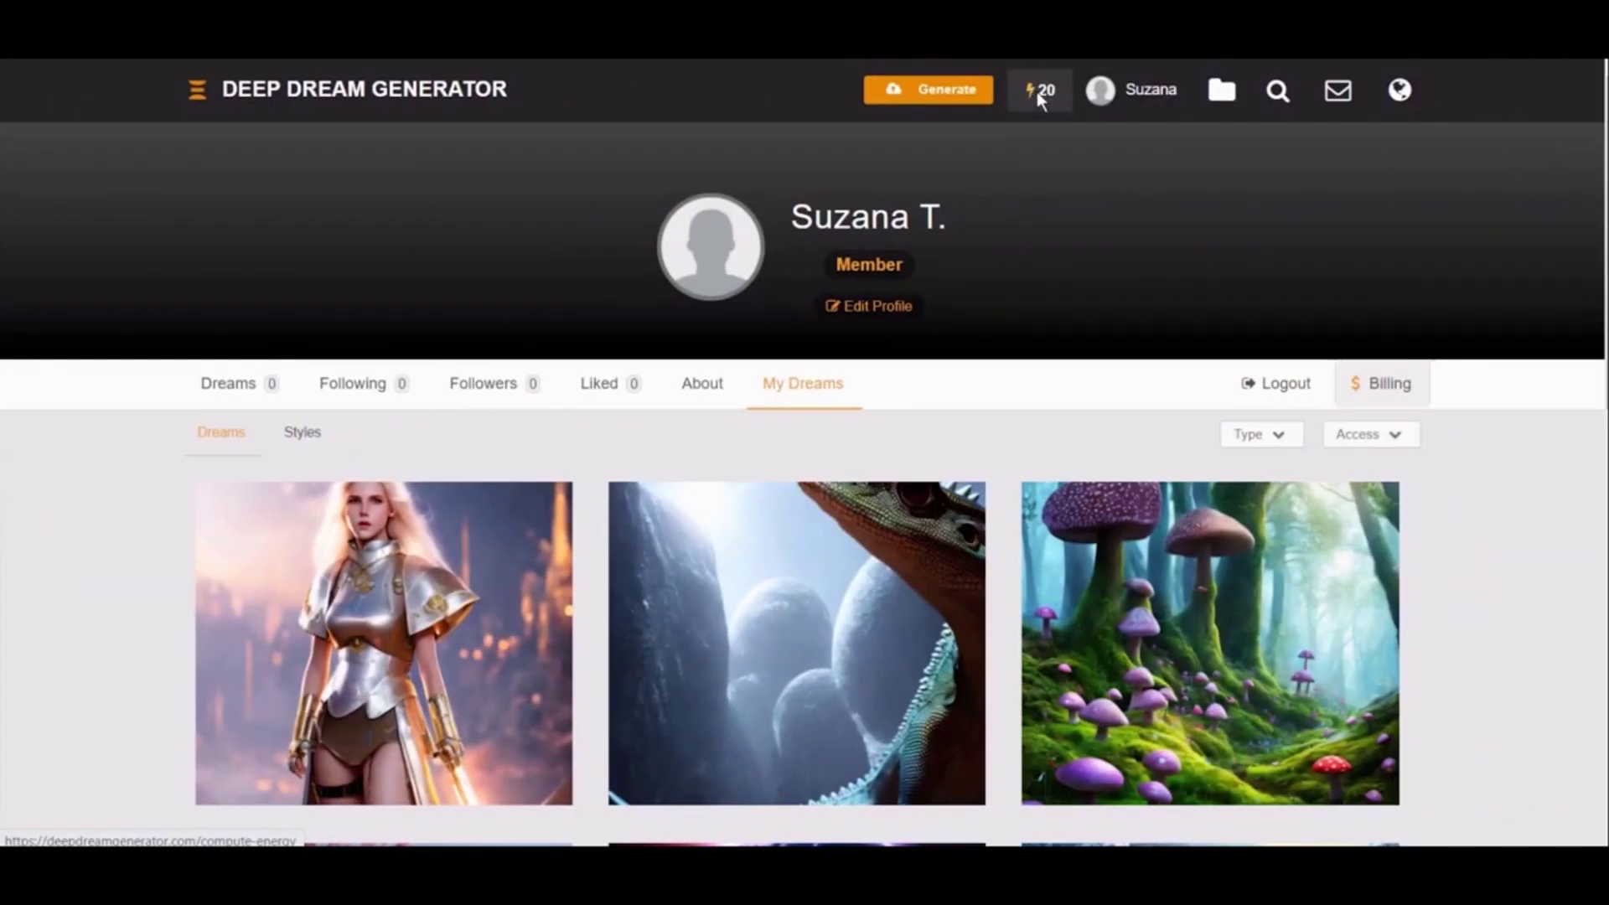
Check the Compute Energy balance of 20, then bring up the text-to-image Generate form
left_click(1039, 94)
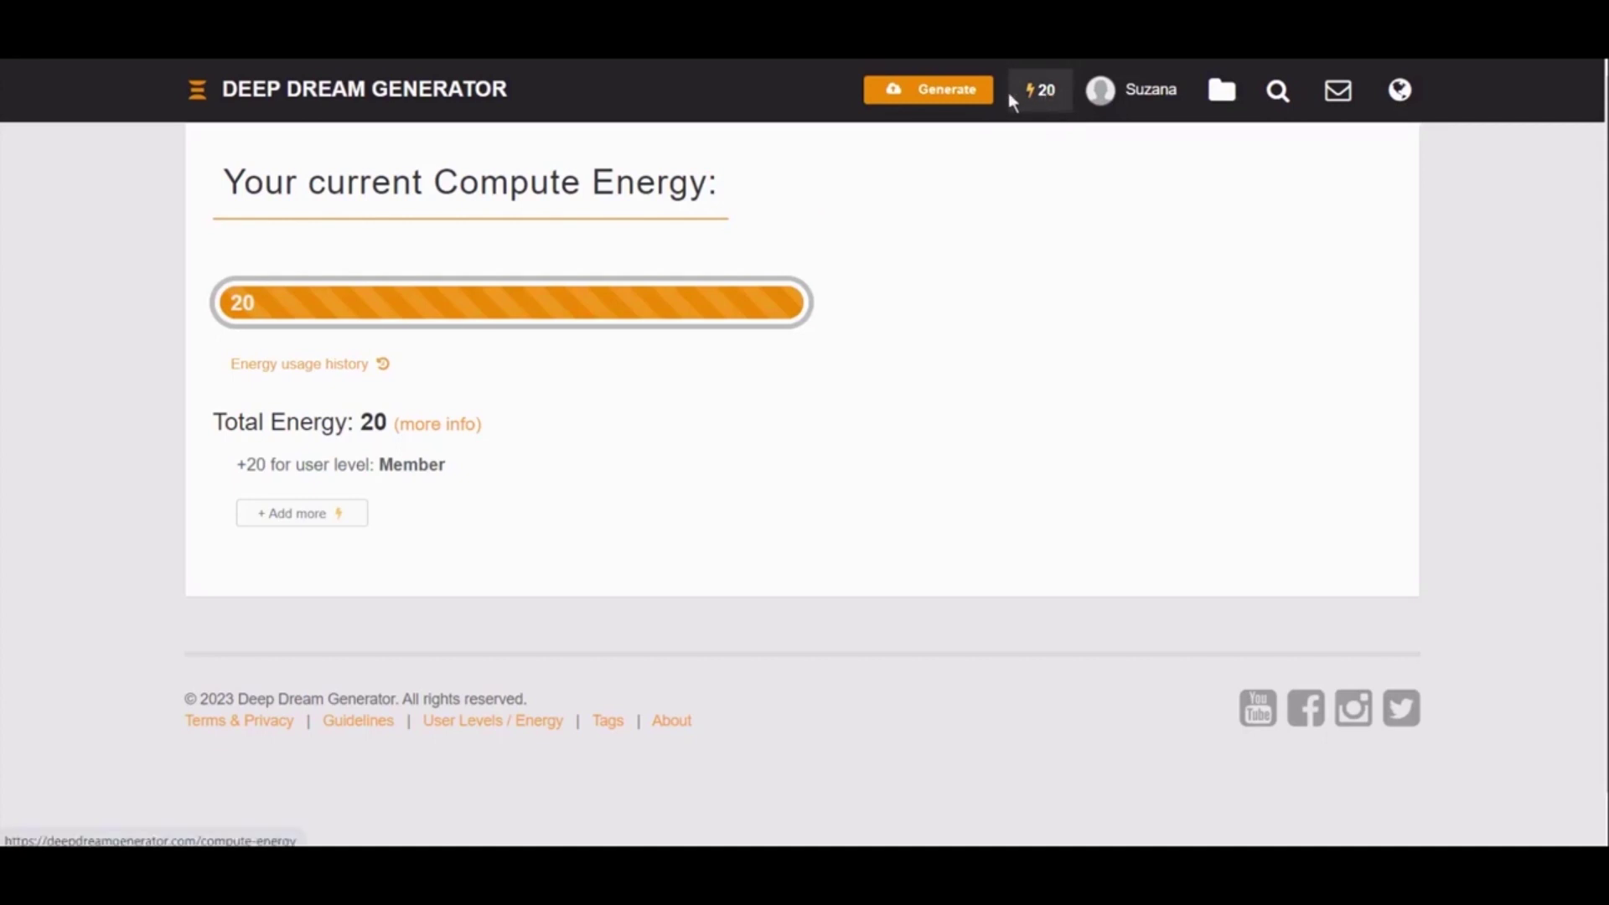
left_click(893, 90)
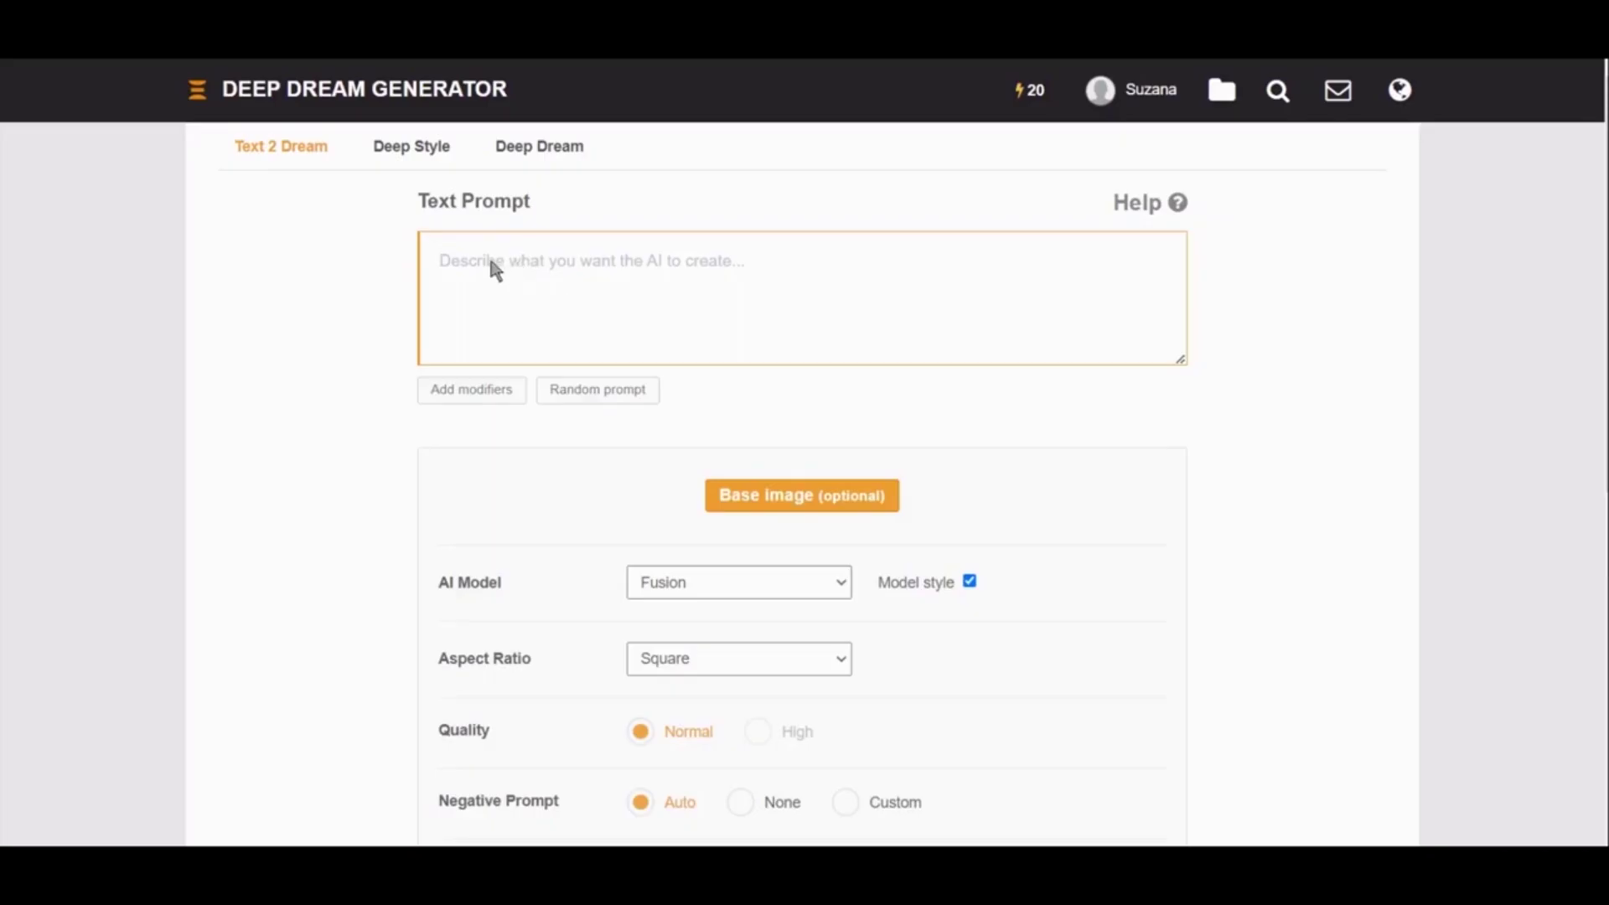
Paste the steampunk warrior cyborg prompt, keep the Fusion model, and choose Landscape aspect ratio
right_click(492, 266)
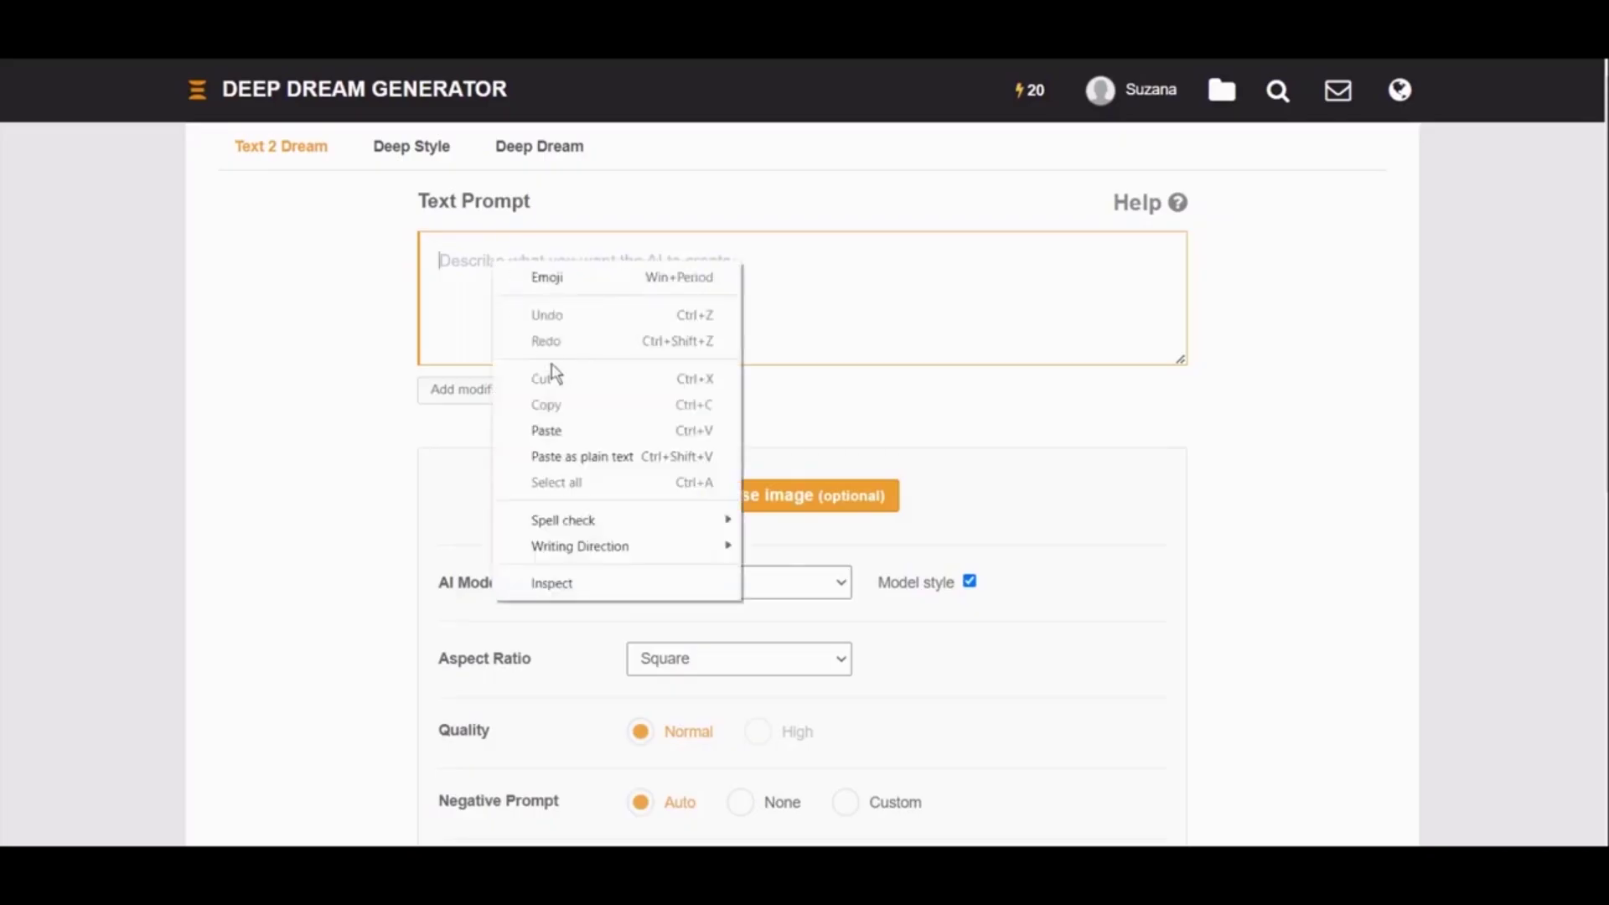
left_click(560, 432)
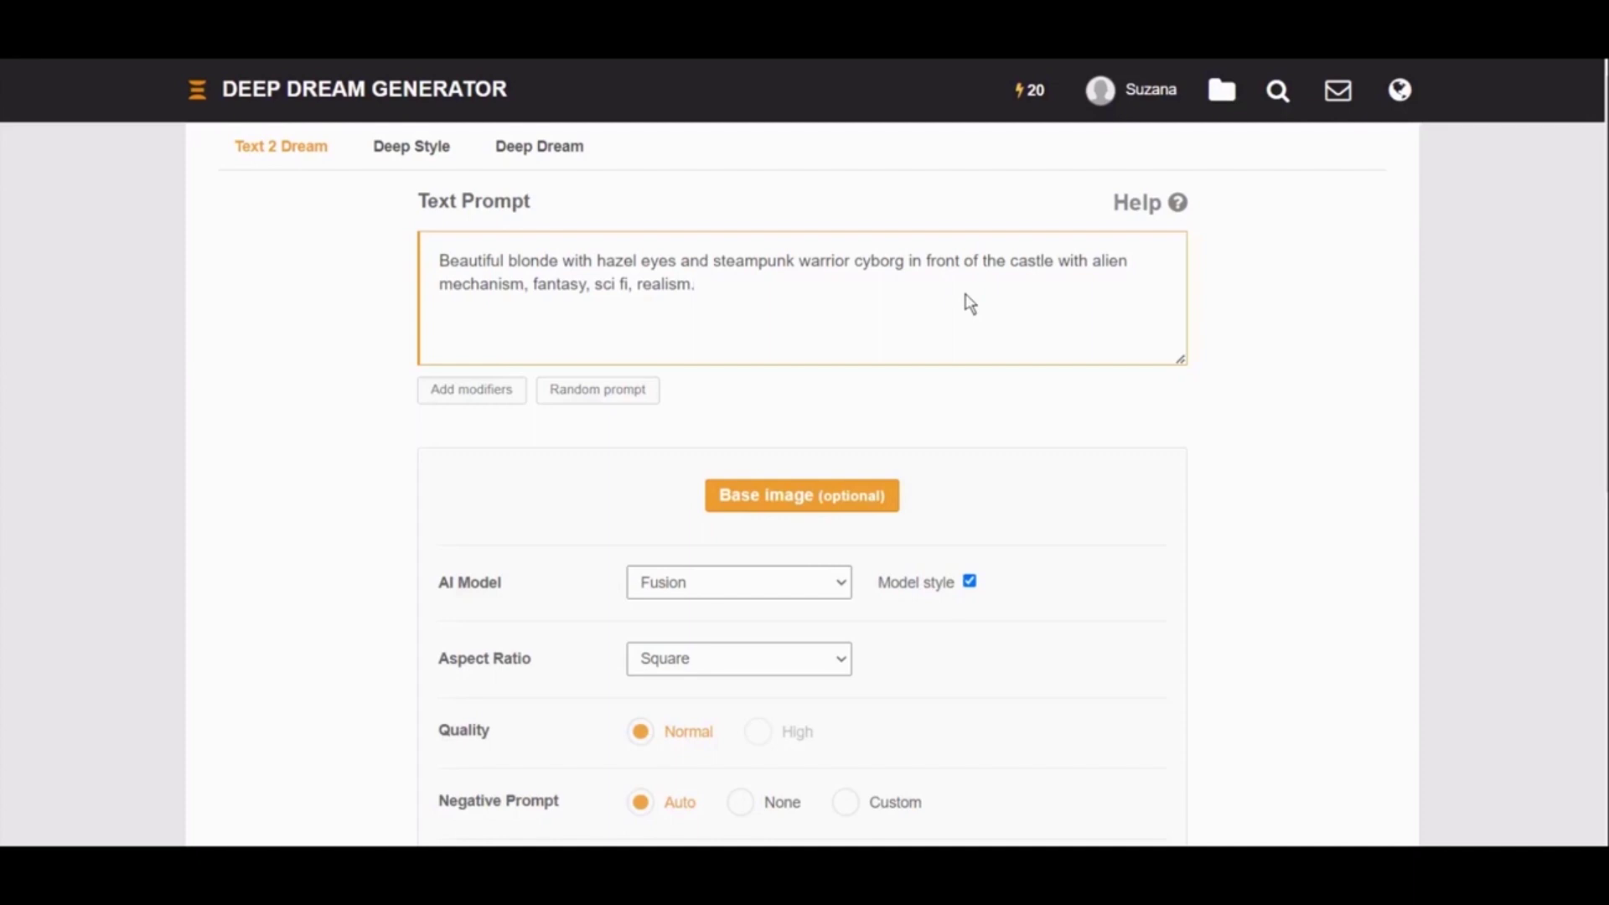
scroll(896, 172, "down", 1)
scroll(892, 349, "down", 1)
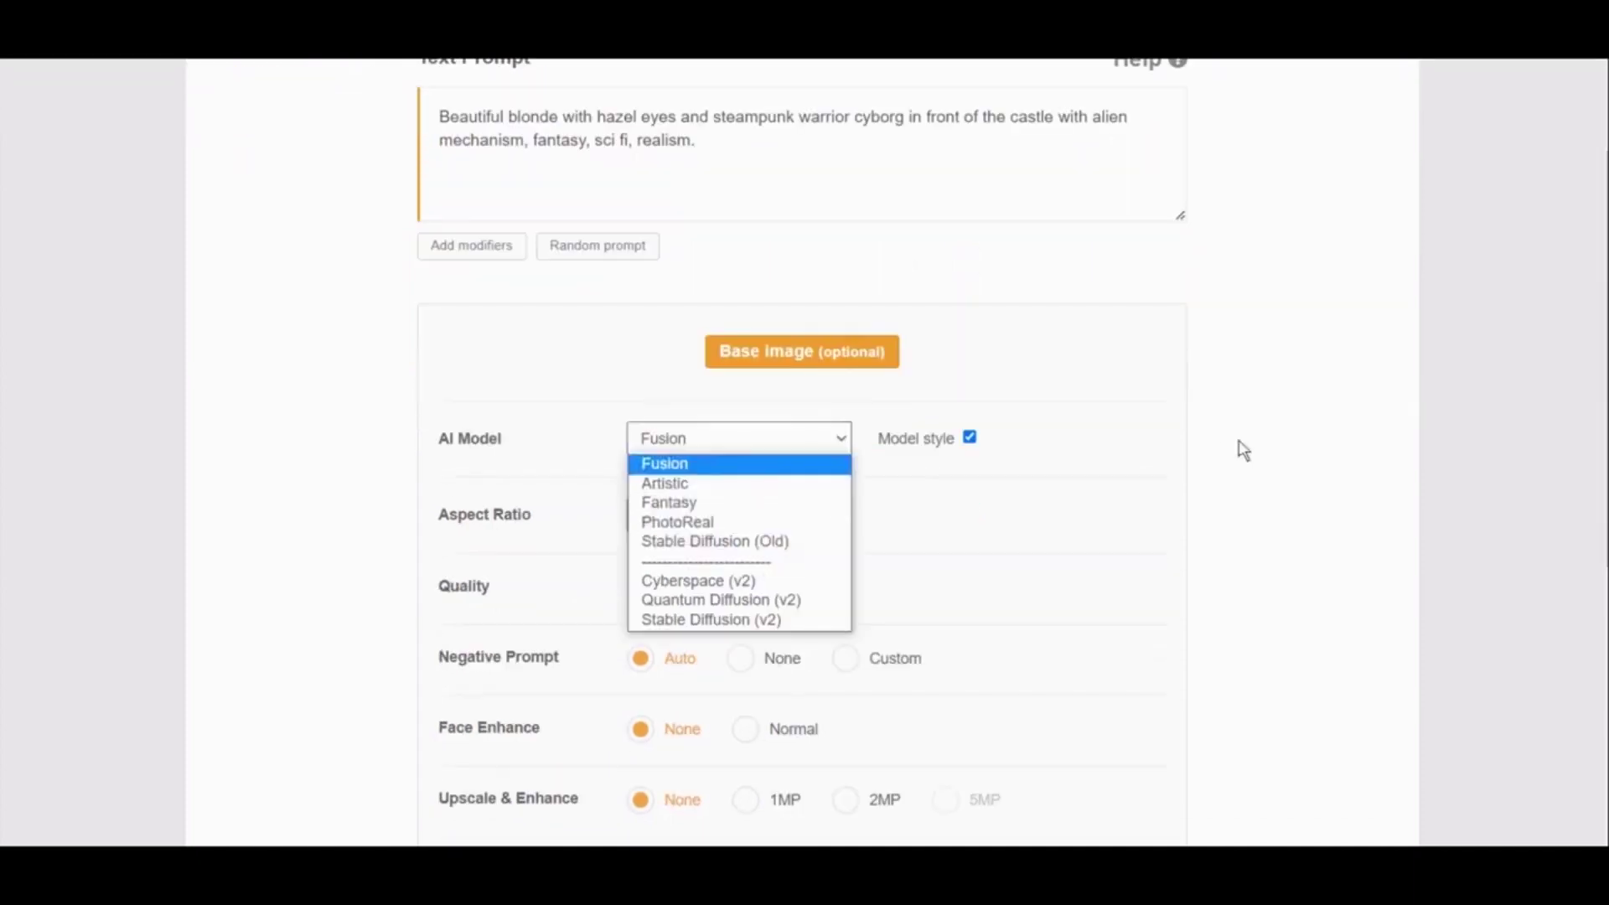
left_click(1252, 449)
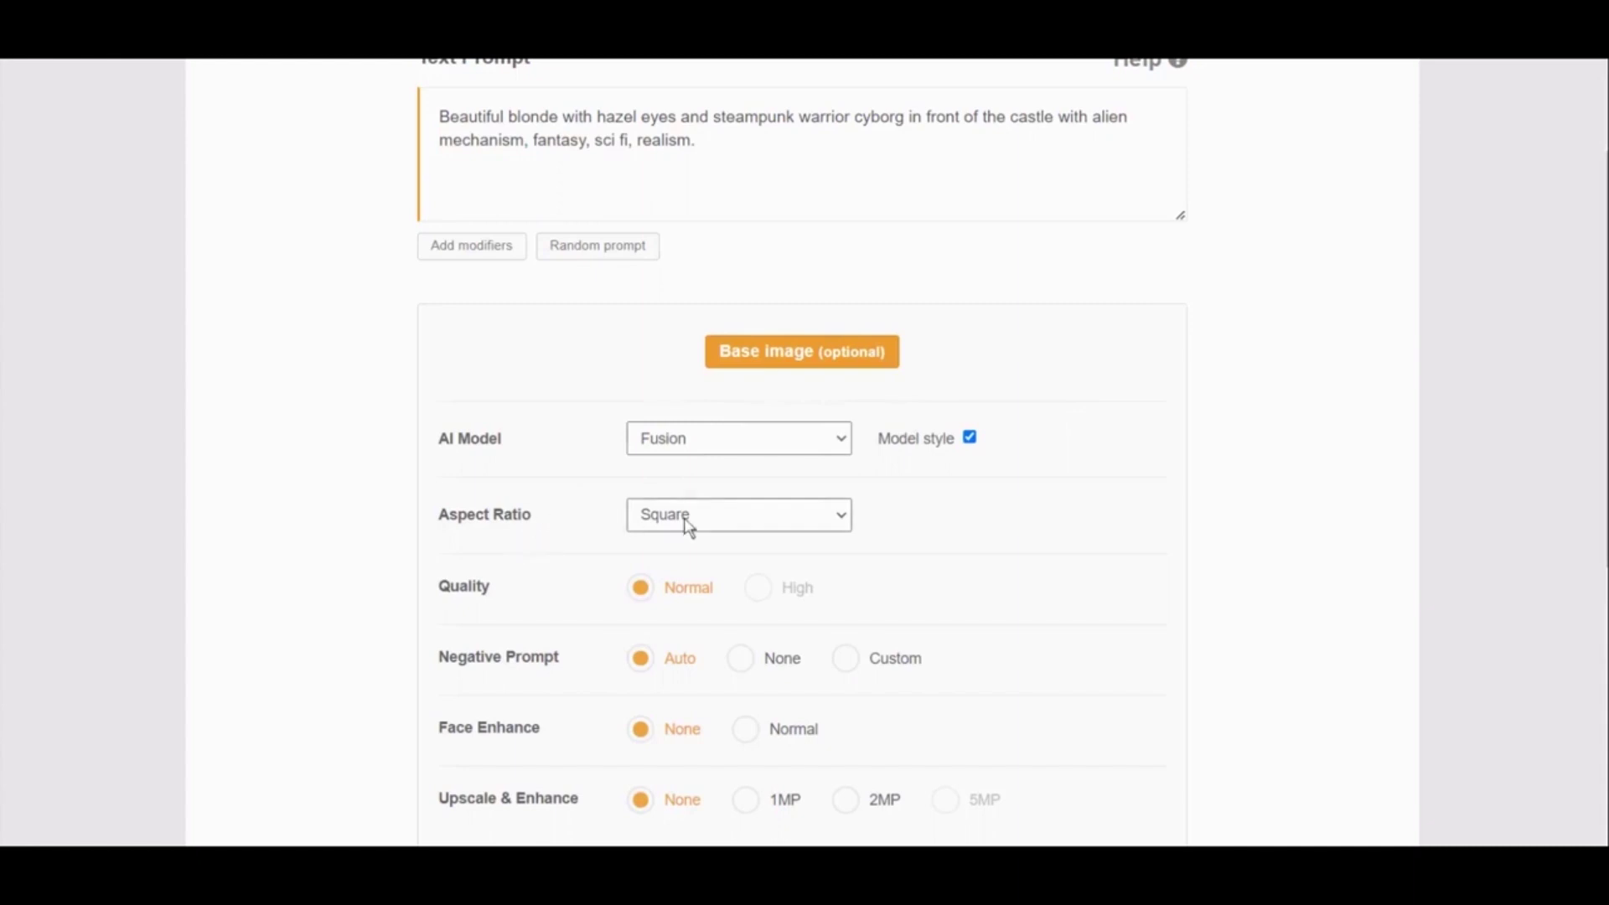
left_click(844, 523)
left_click(679, 561)
scroll(799, 372, "up", 2)
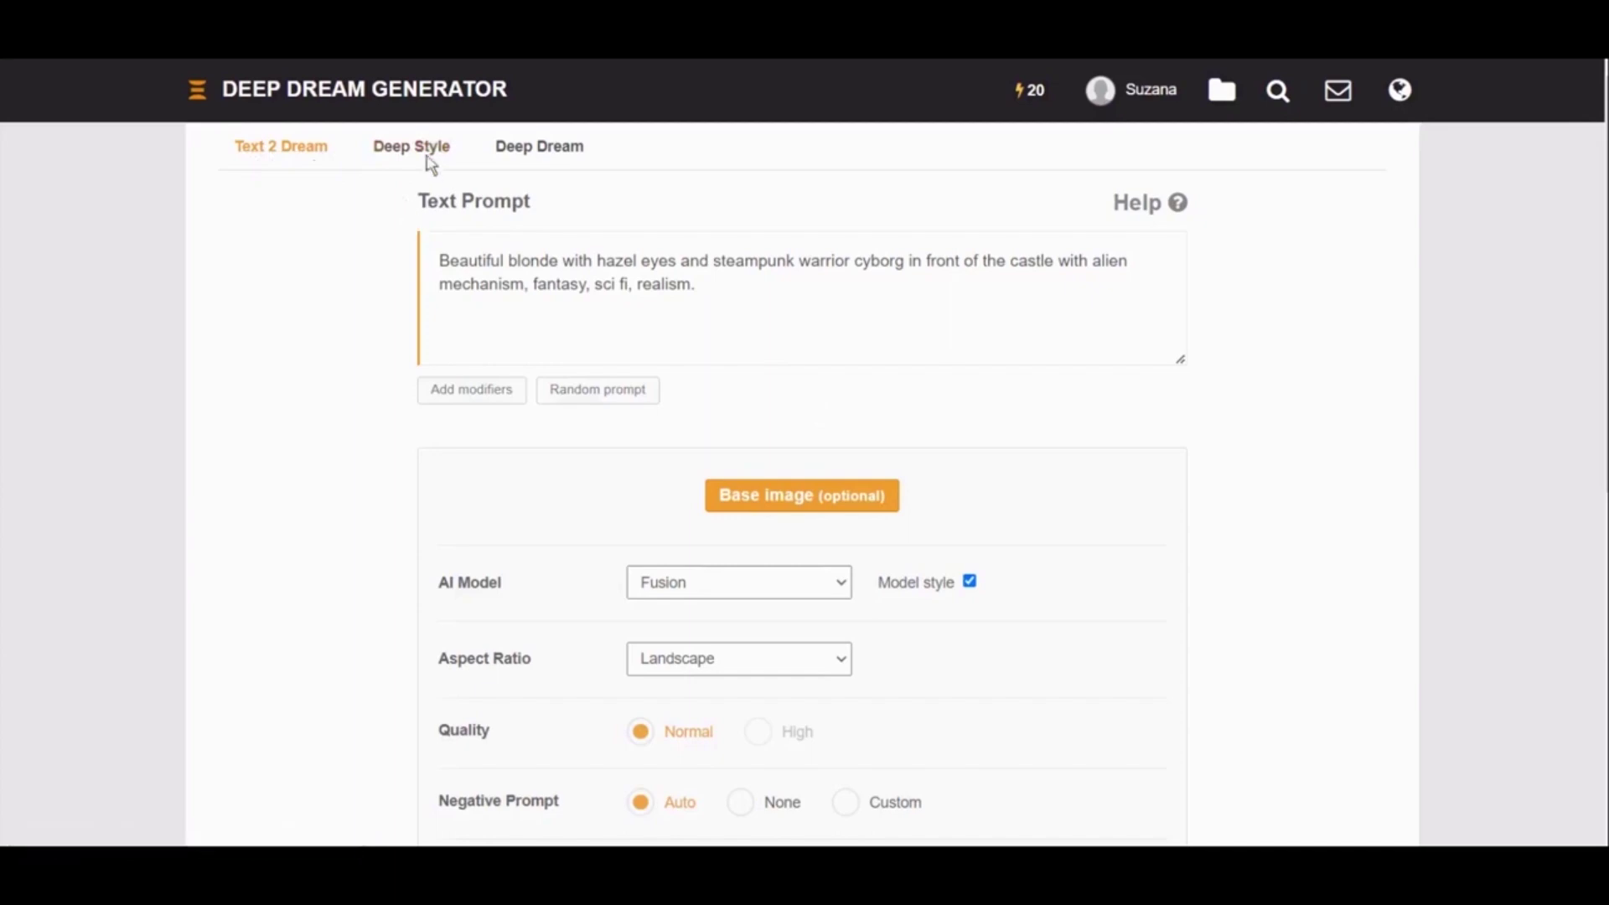
left_click(402, 157)
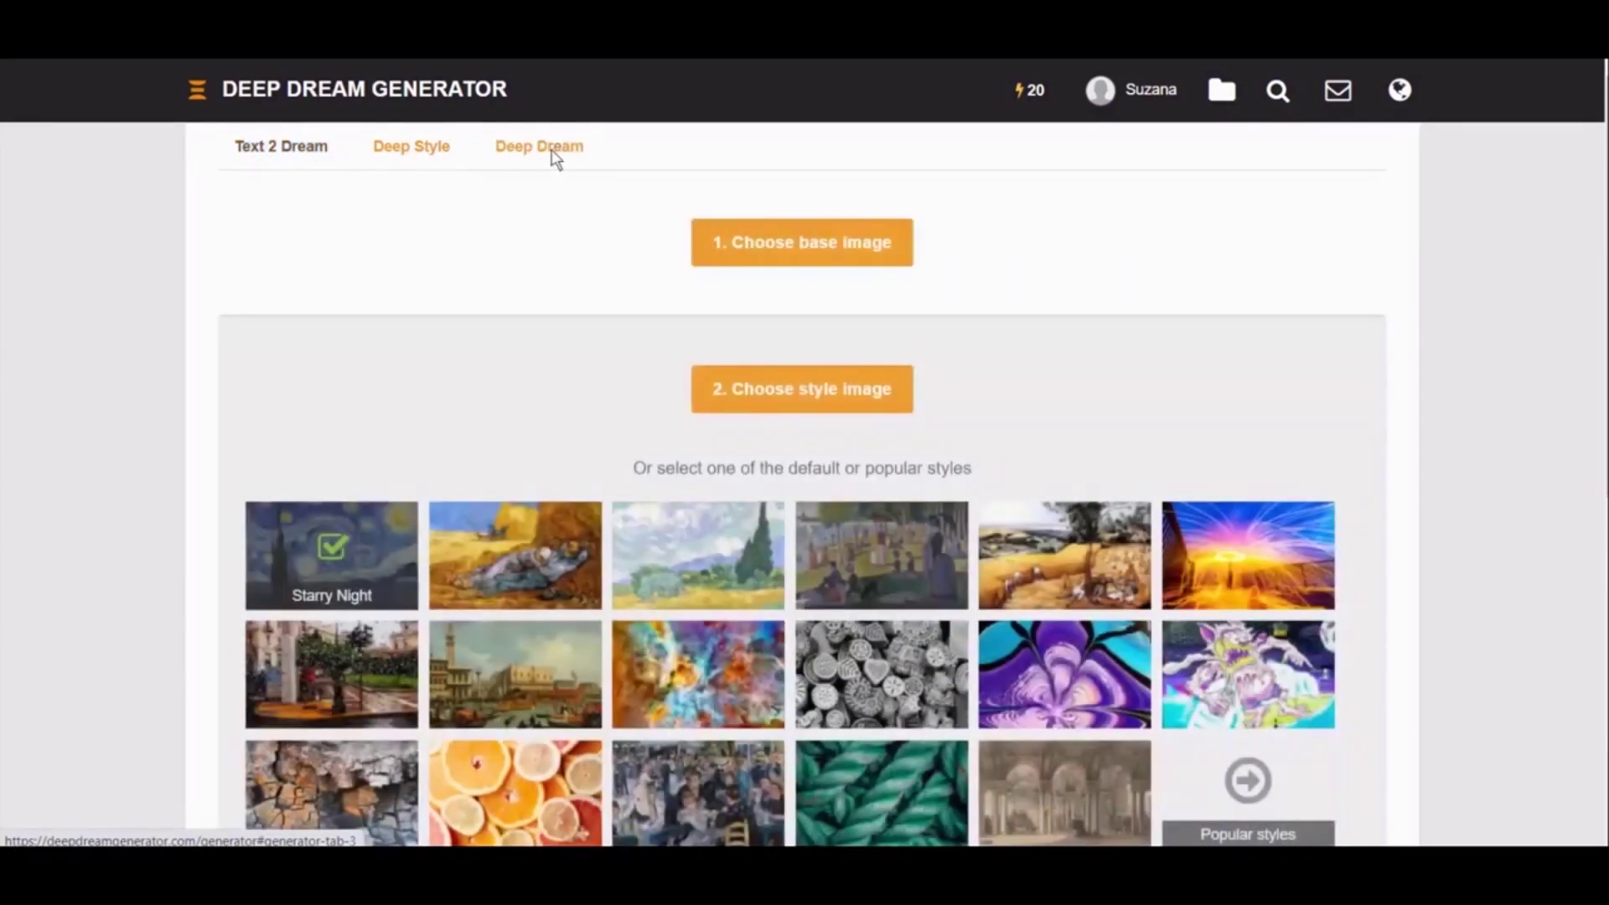
Browse the Deep Style preset painting styles, then return to Text 2 Dream
left_click(549, 150)
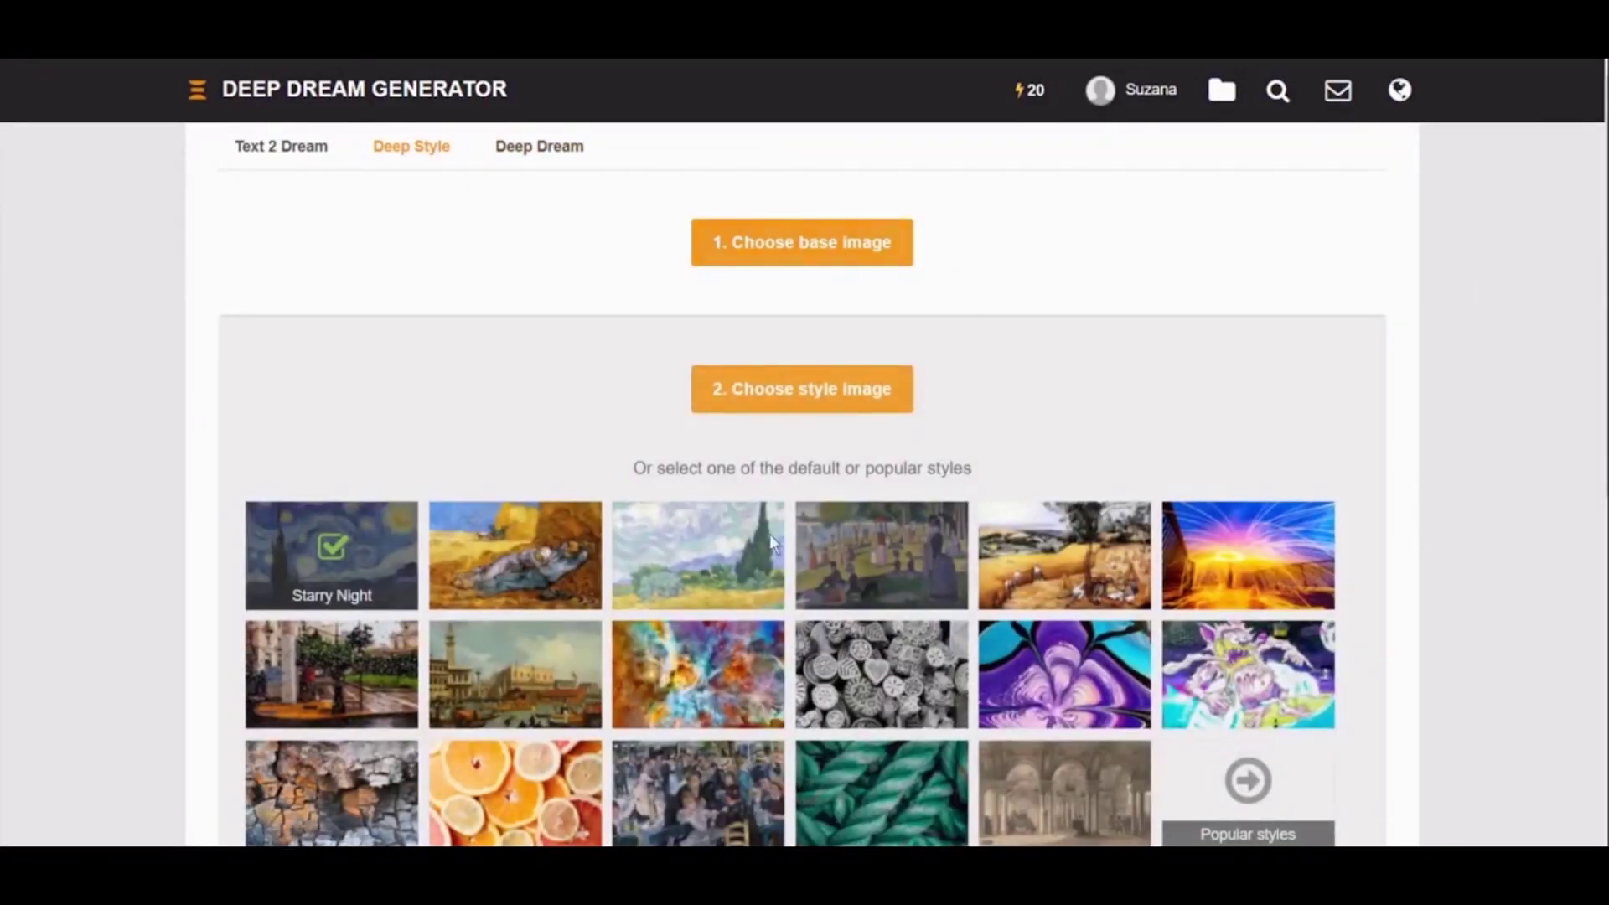
scroll(750, 581, "down", 1)
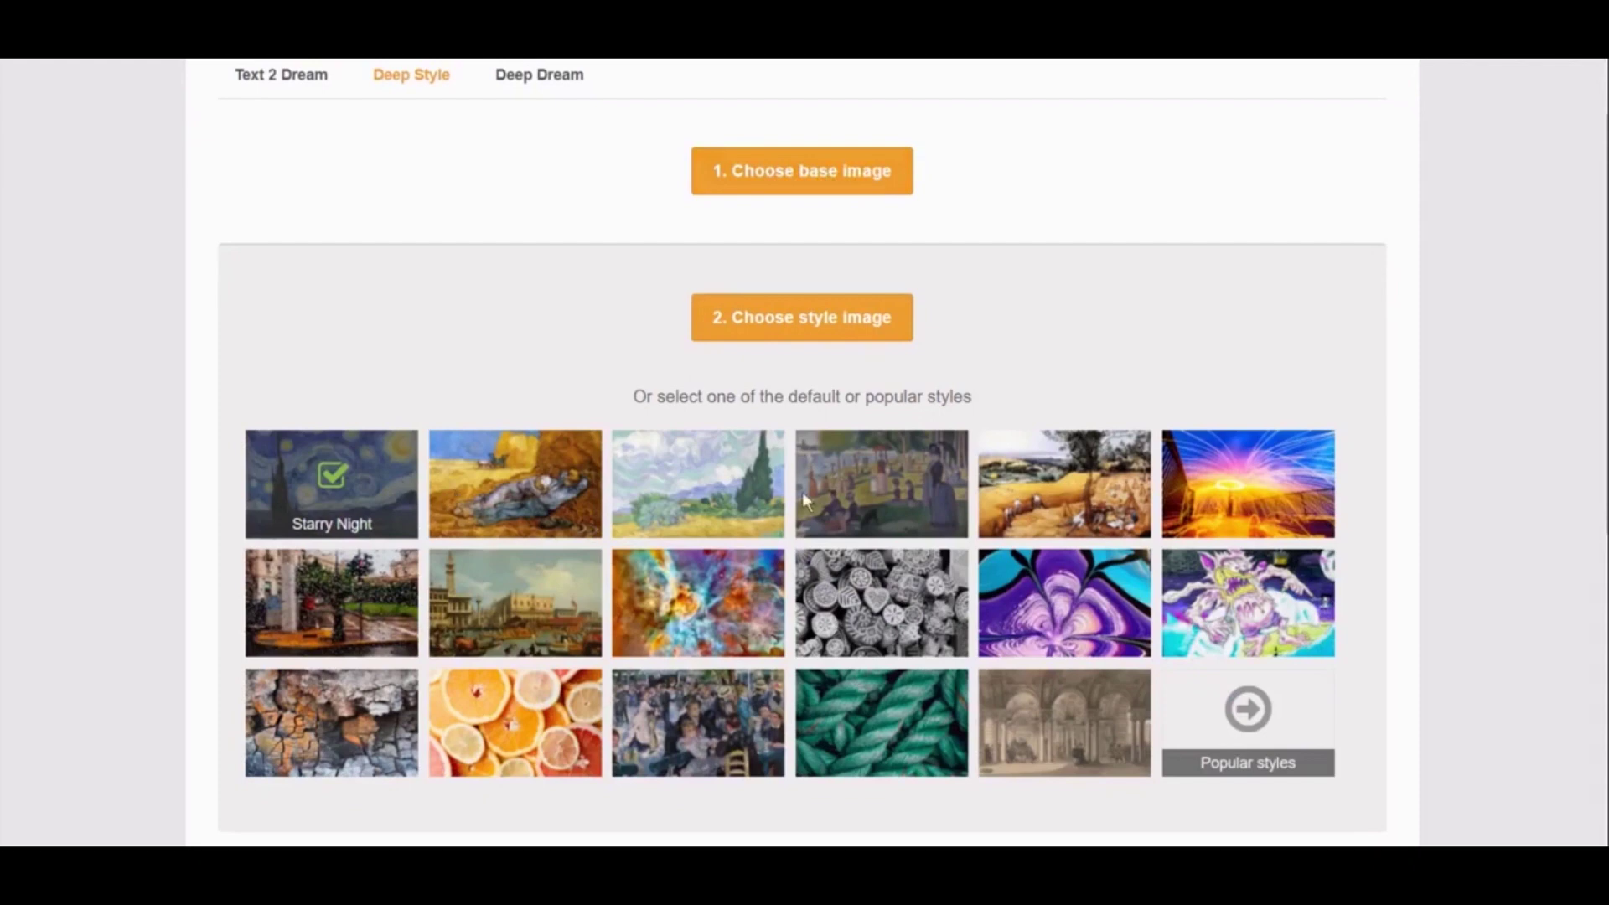
scroll(635, 535, "down", 2)
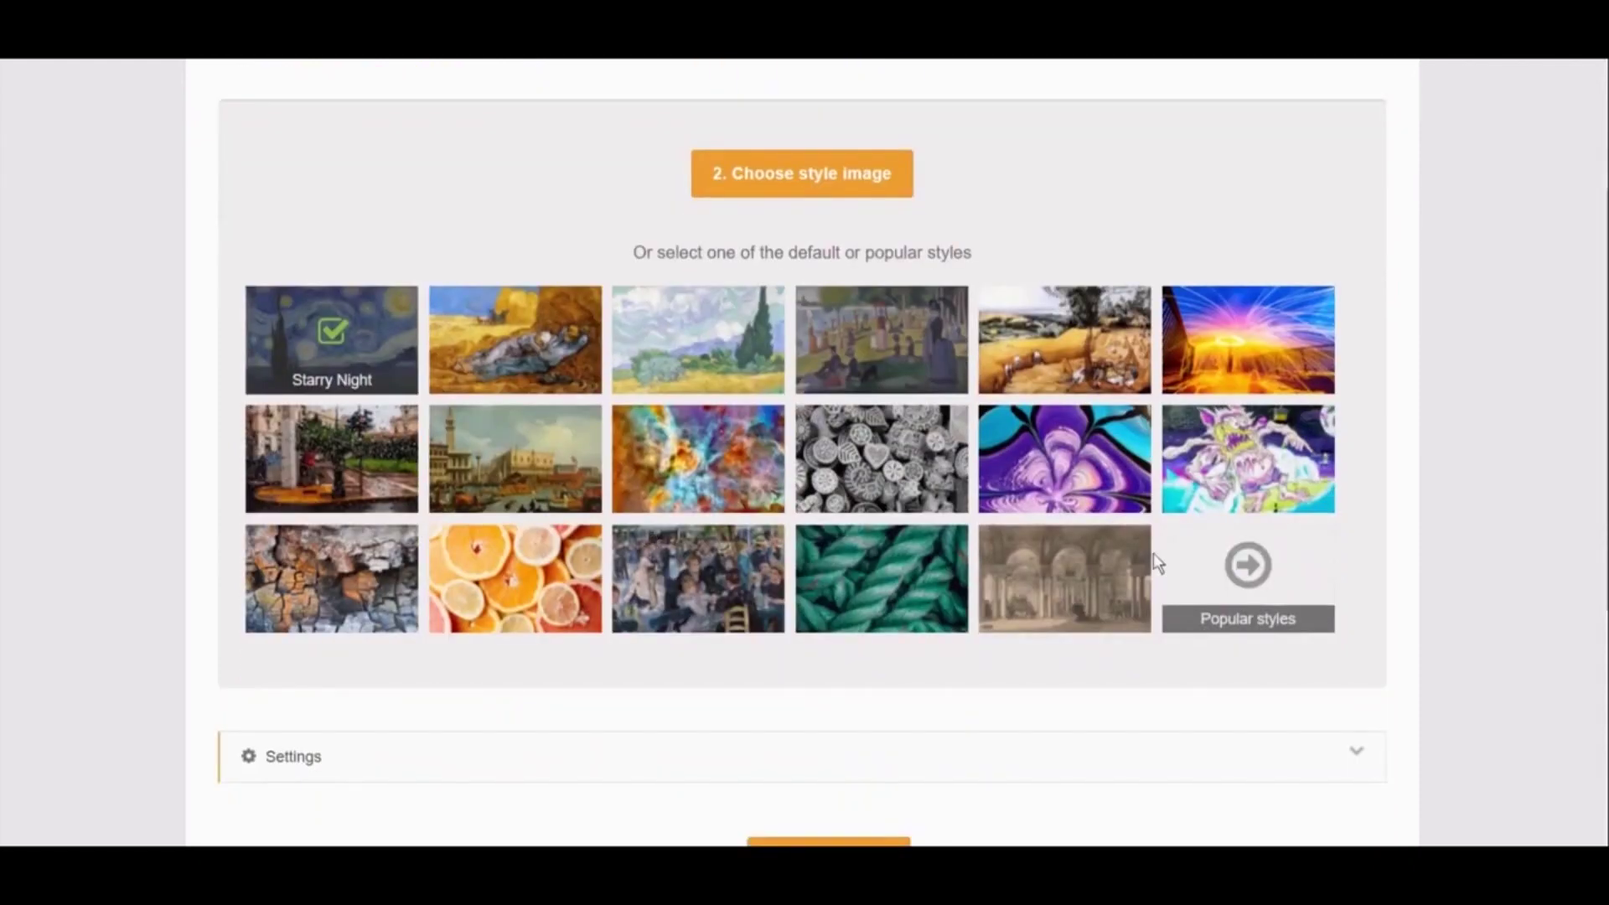
scroll(1112, 560, "up", 3)
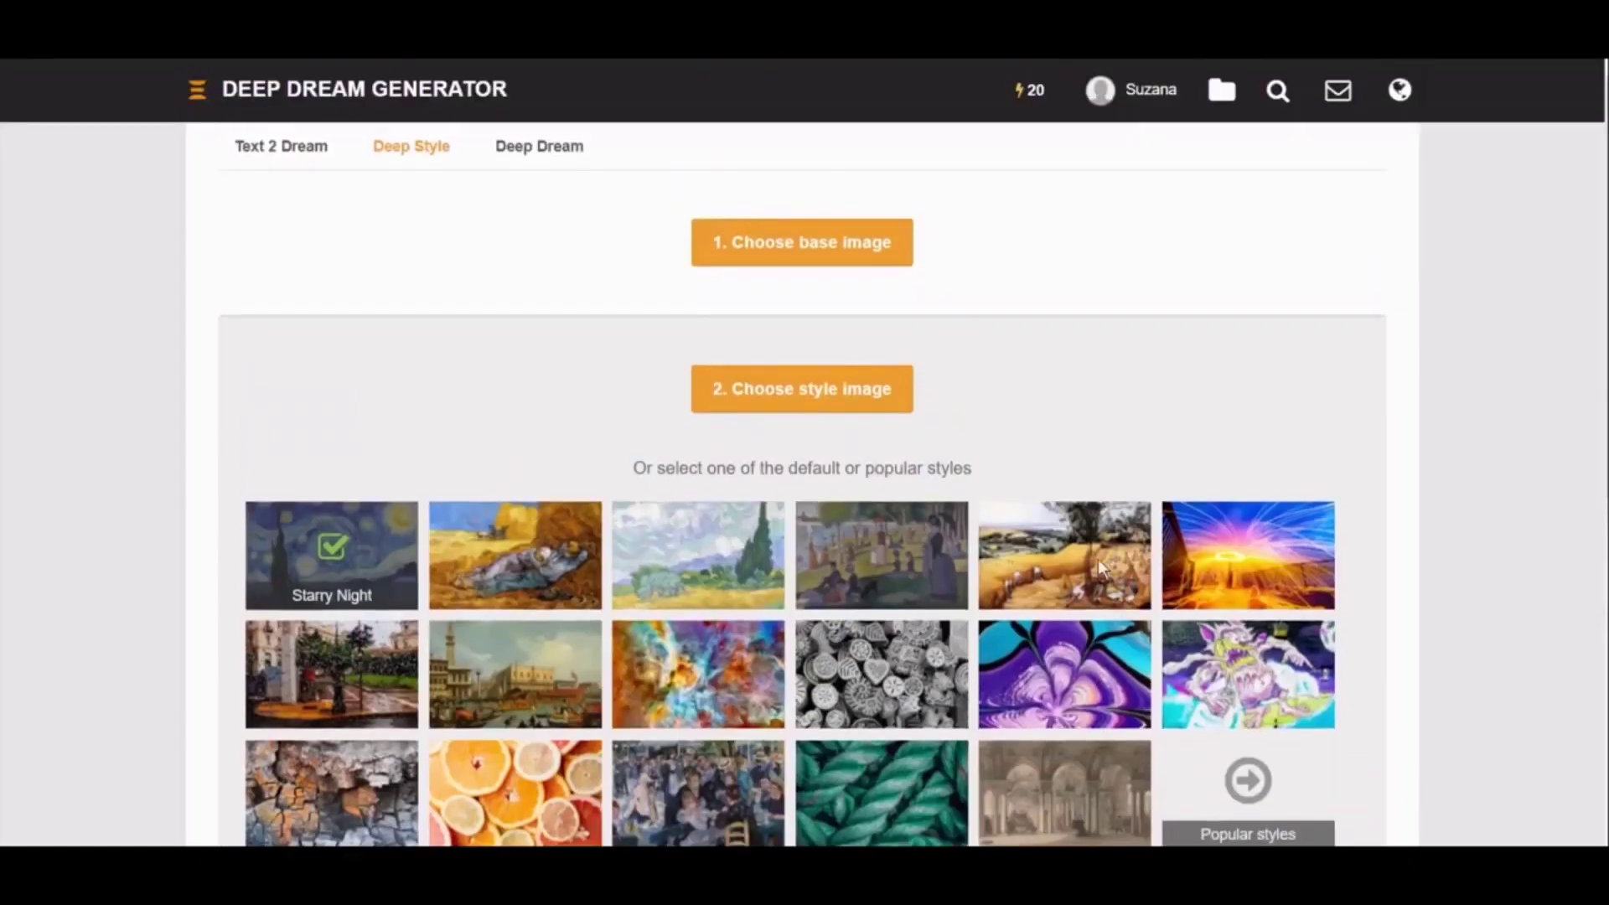
left_click(280, 146)
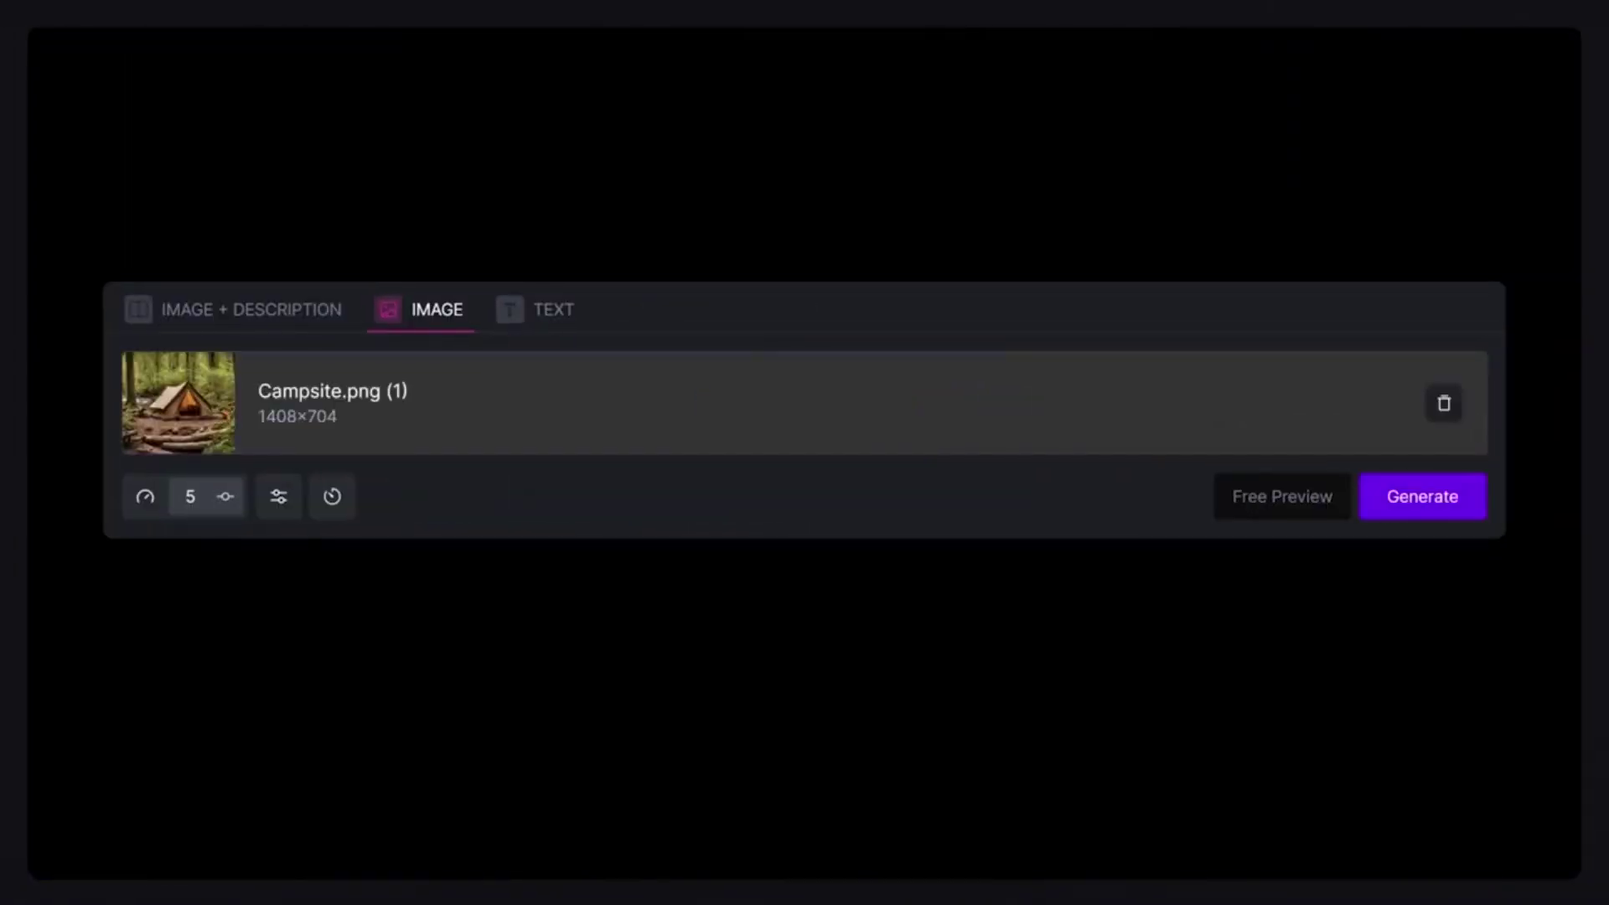
Show the campsite image's Motion and Advanced camera control options, and check the extra generation settings
left_click(144, 495)
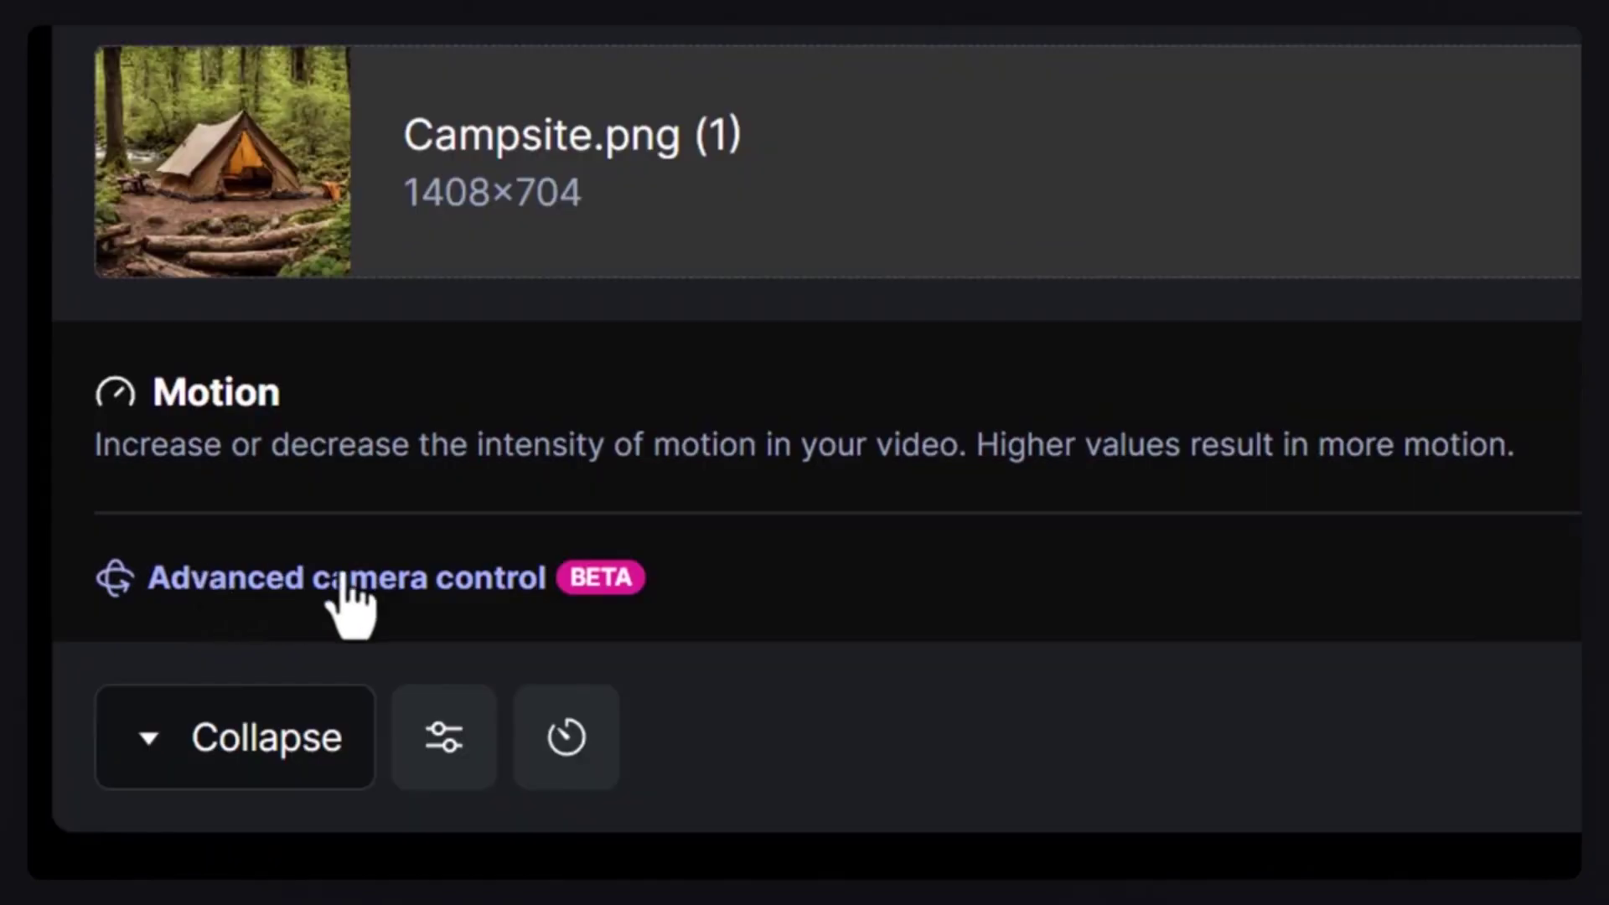
left_click(526, 579)
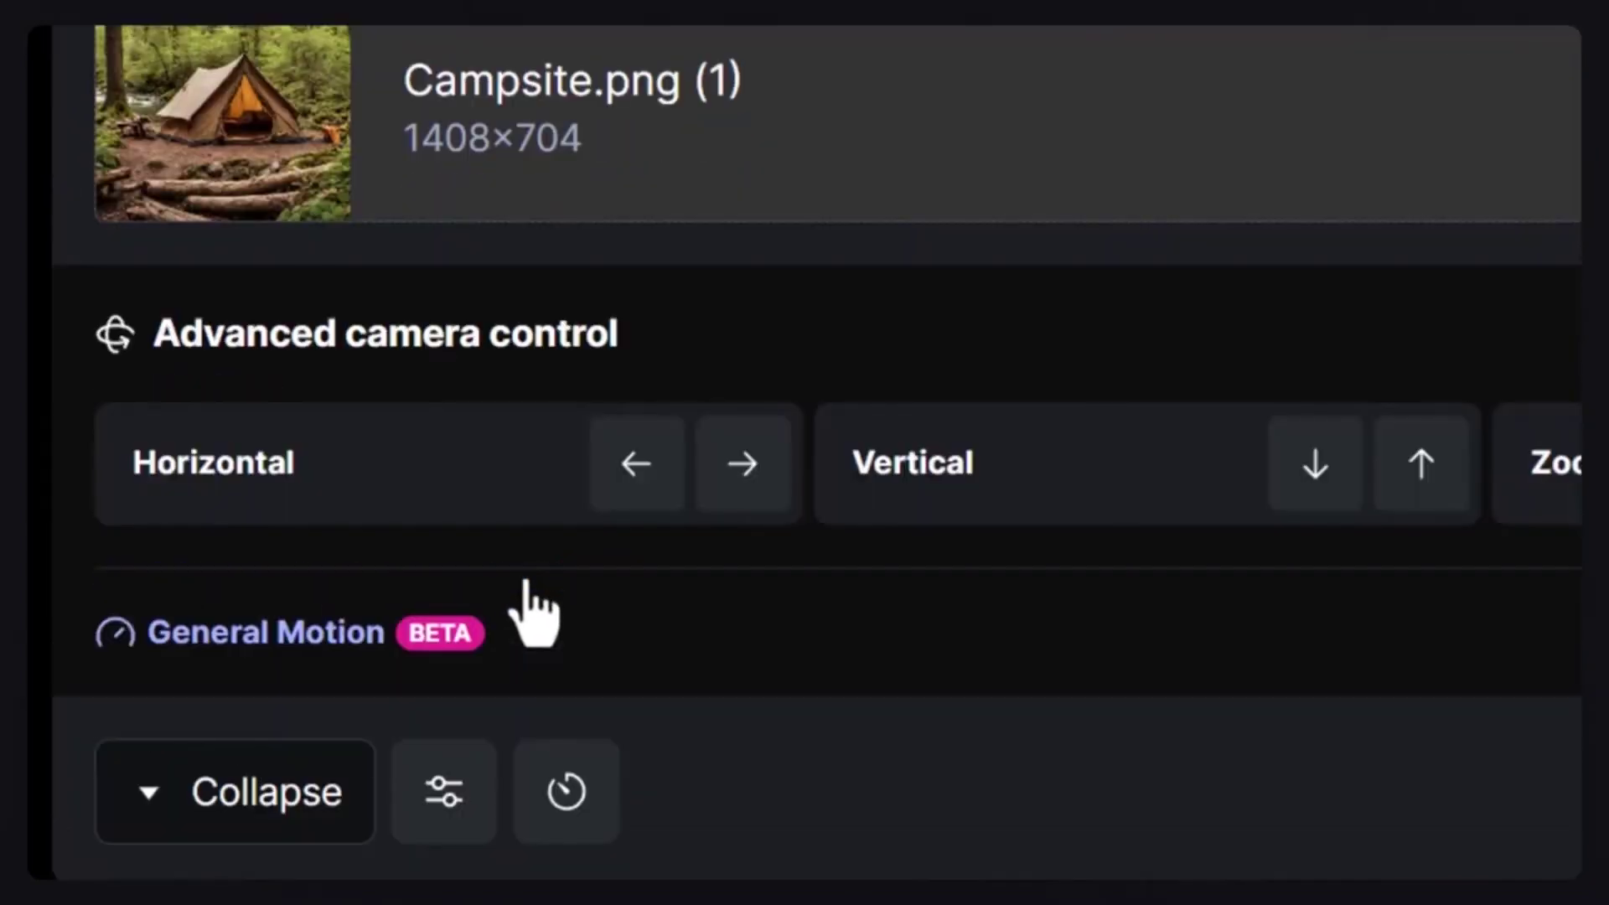
left_click(453, 785)
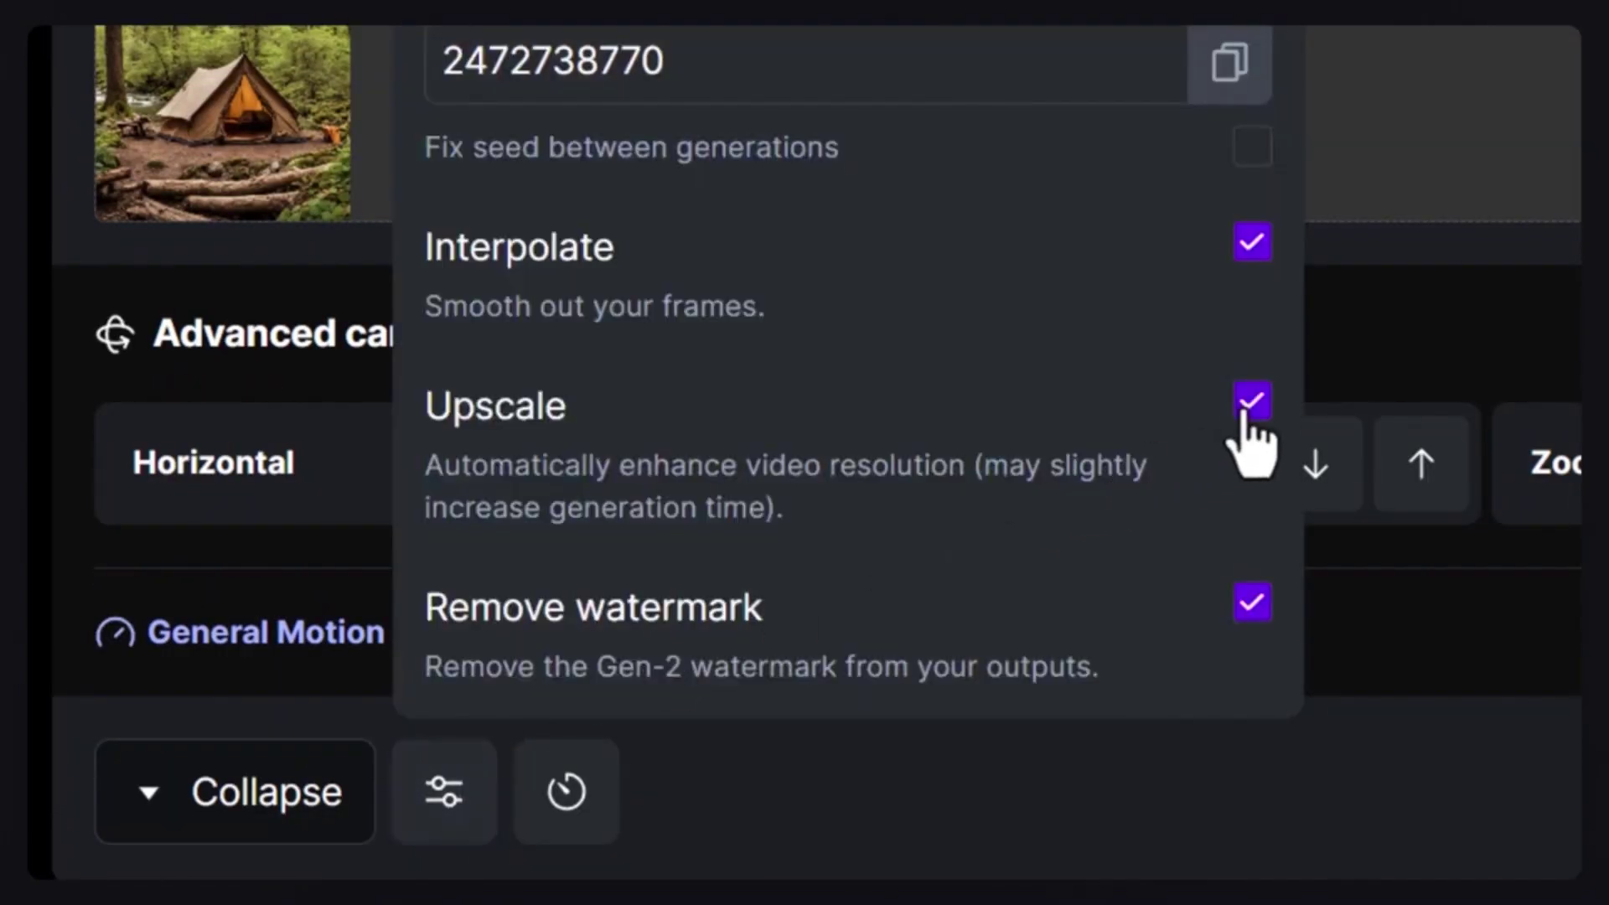
left_click(472, 803)
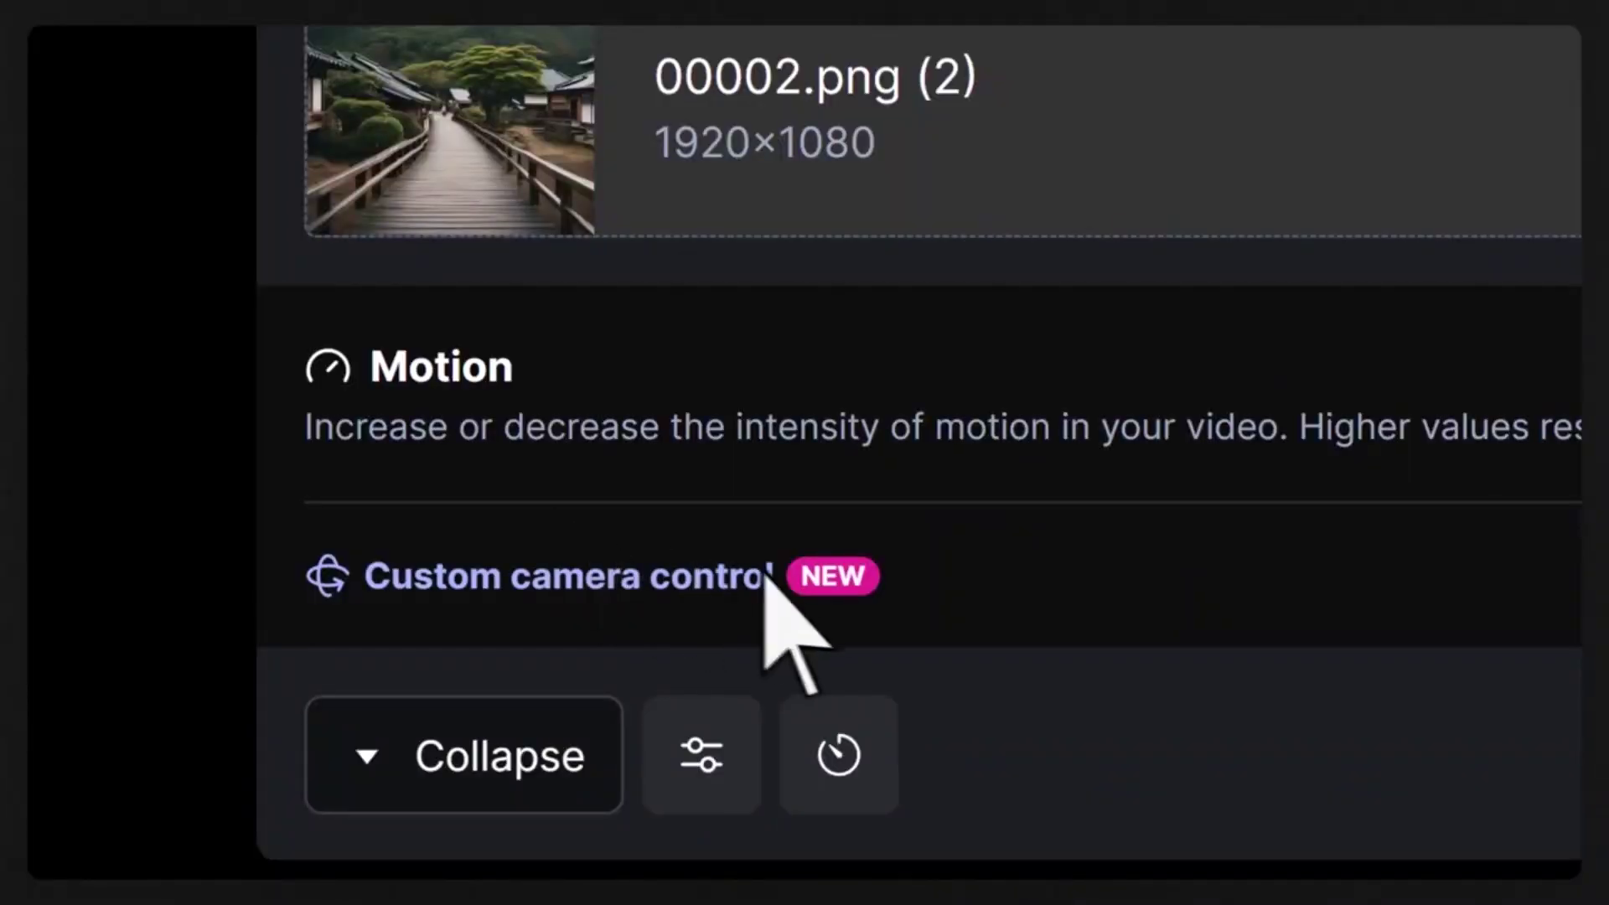
Switch to Custom camera control and set the camera to move vertically upward
left_click(782, 581)
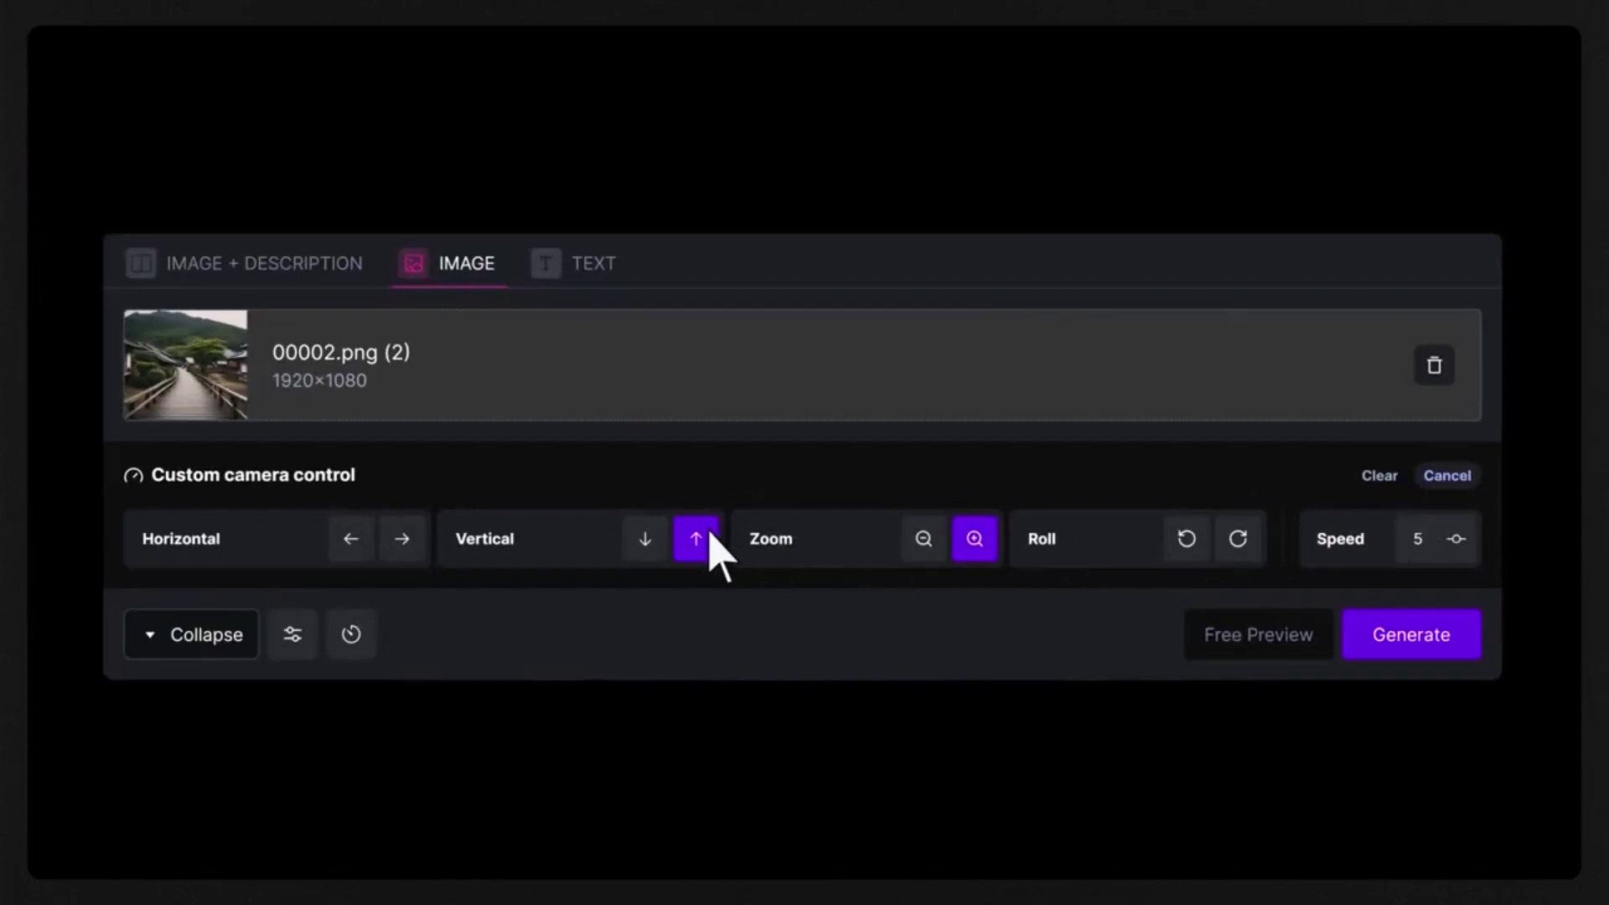
left_click(403, 540)
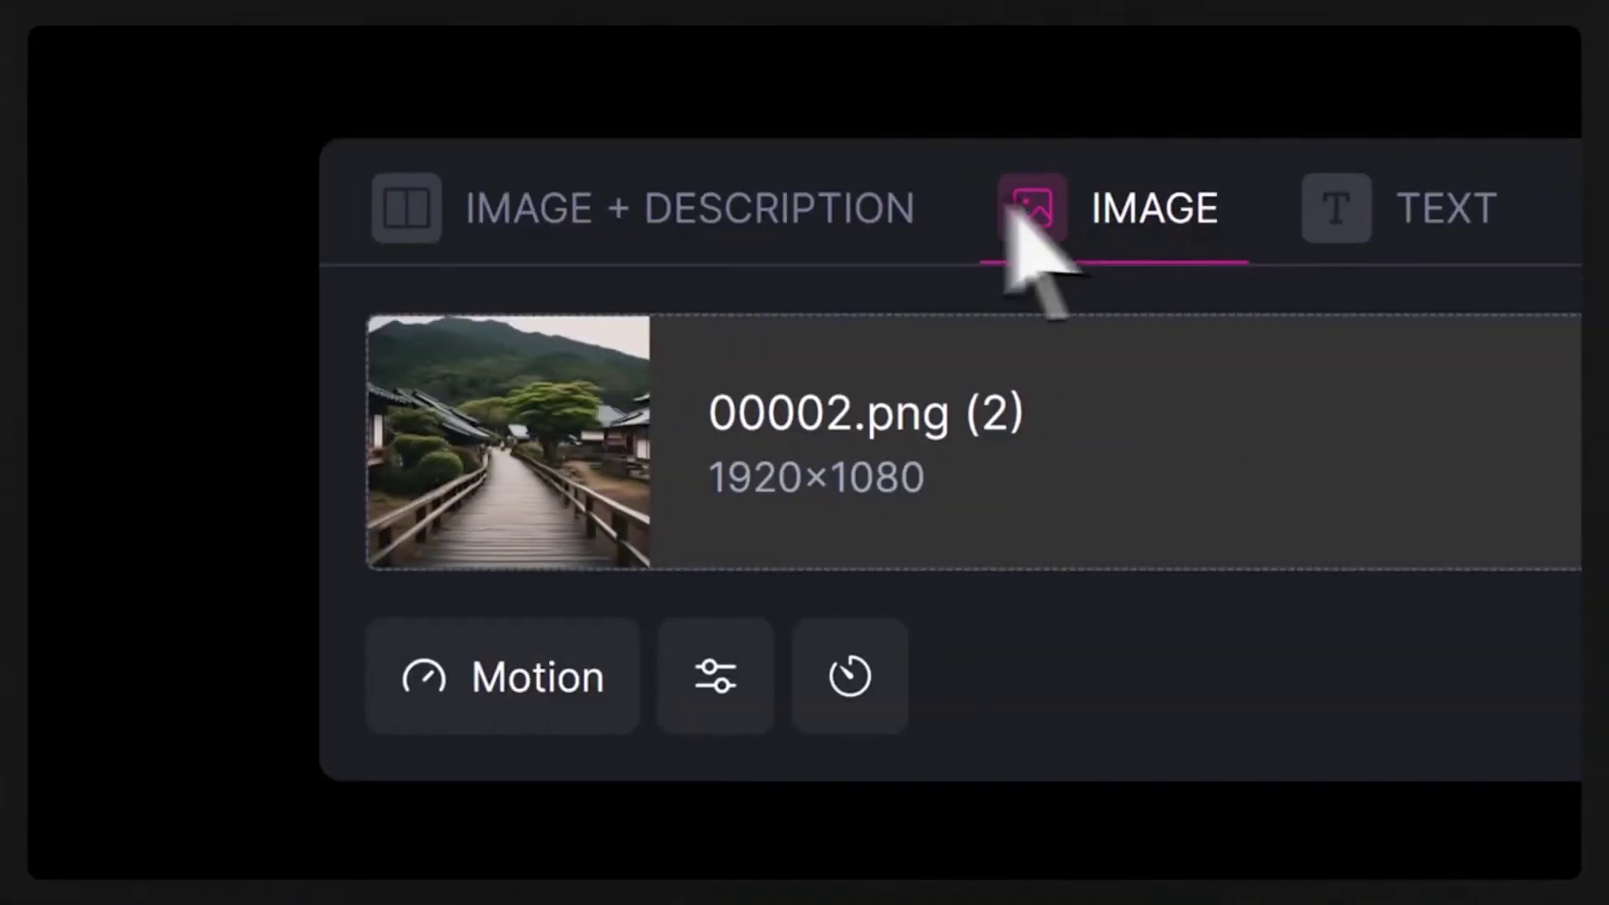
Switch Runway ML to Image + Description mode to add a prompt to the village image
left_click(886, 221)
type("A w")
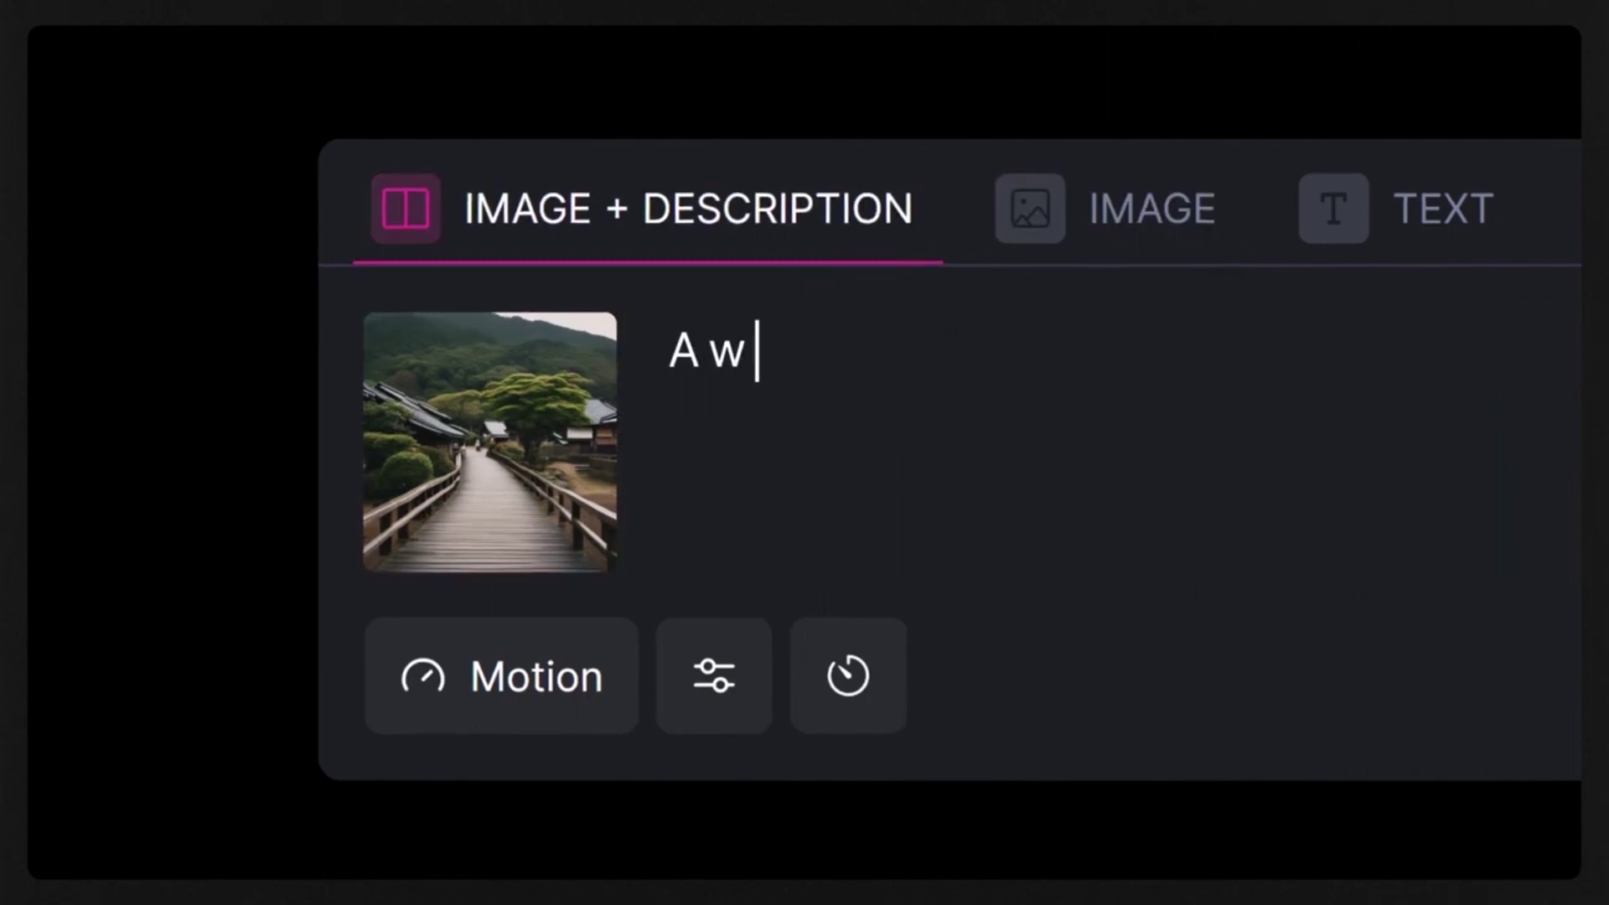
type("ooden walking path in a small villag")
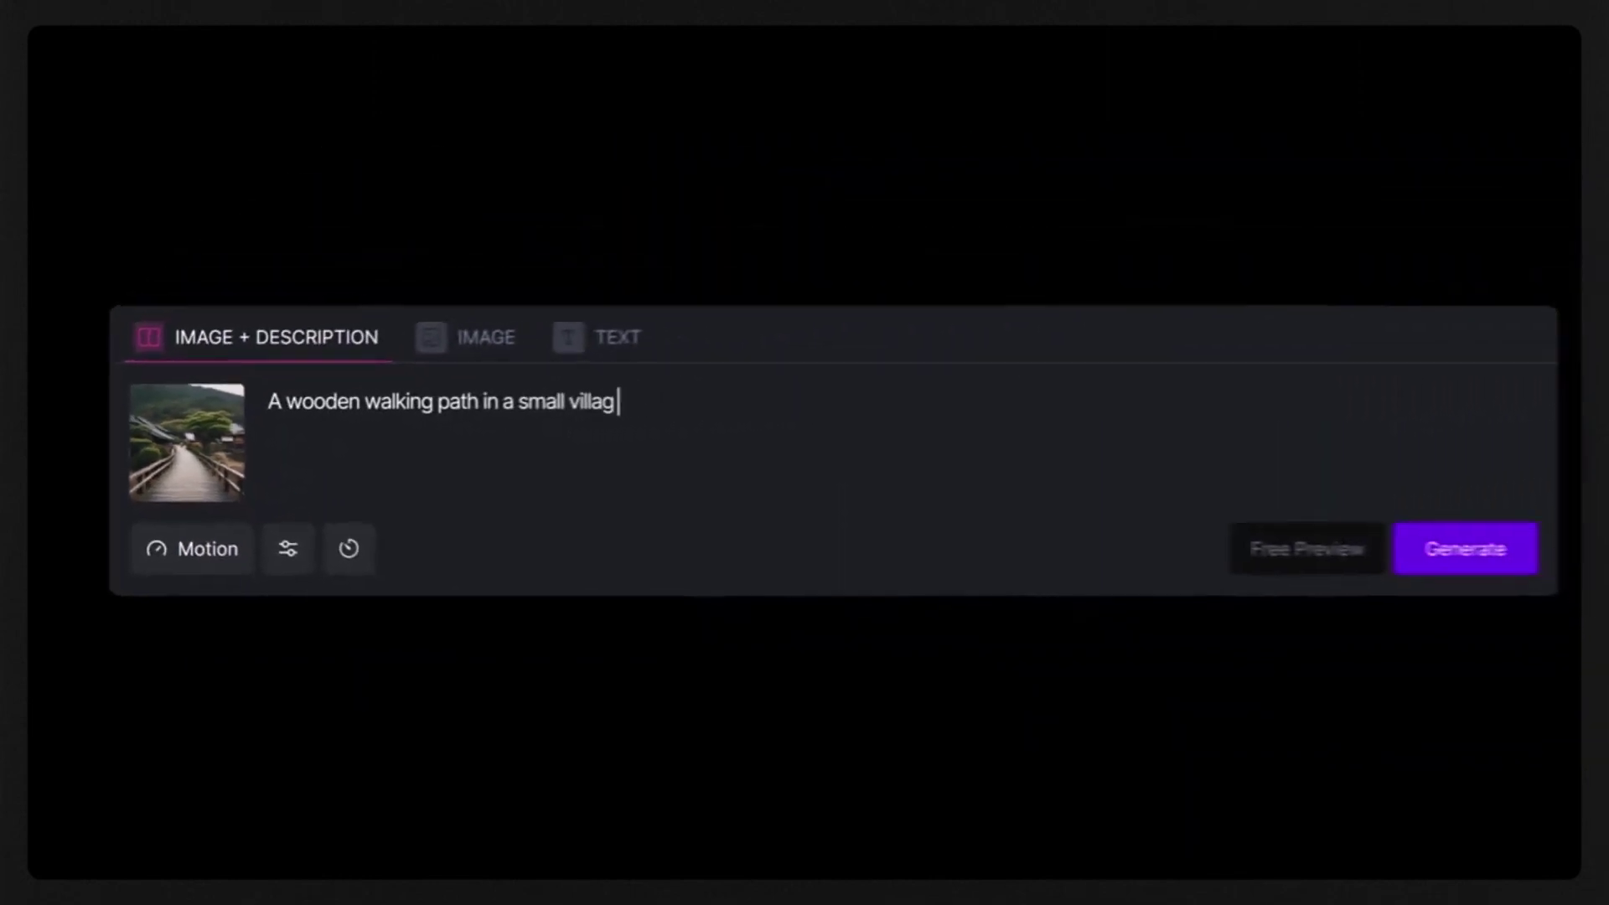